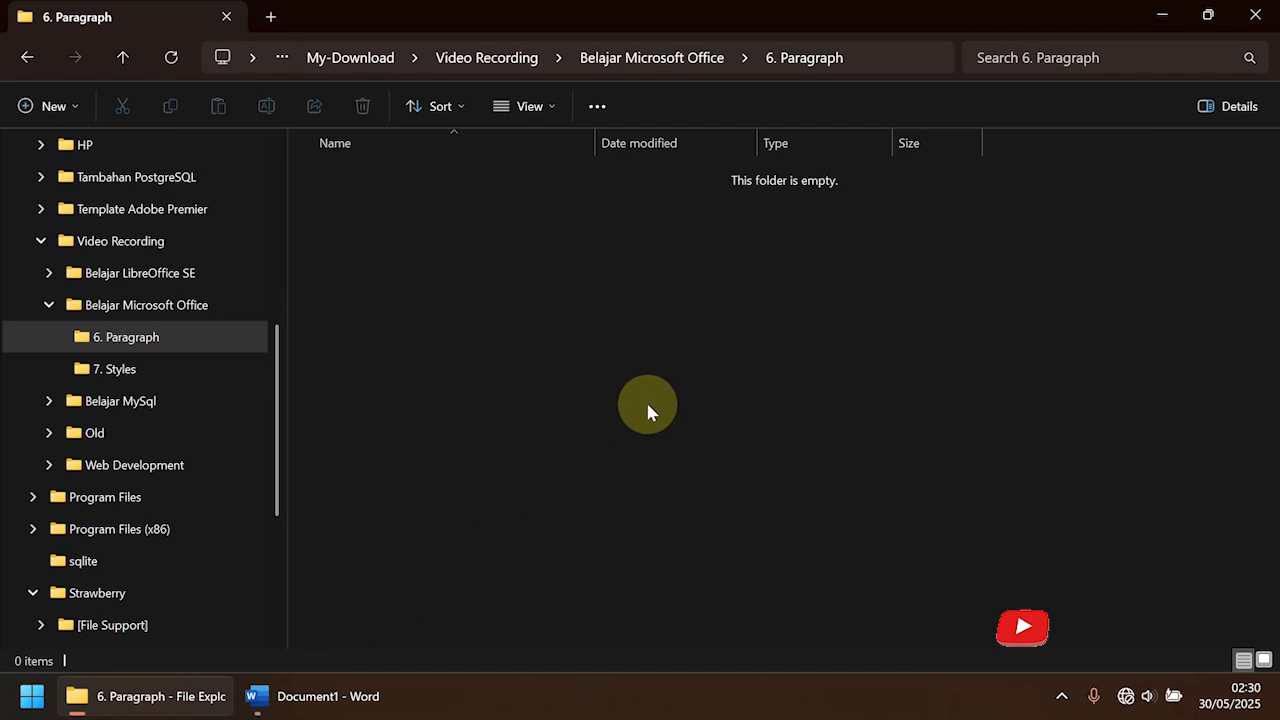
- Switch to the blank Word document and enter five separate lines reading "Saya disini 1" through "Saya disini 5"
{"action": "left_click", "coordinate": [262, 694]}
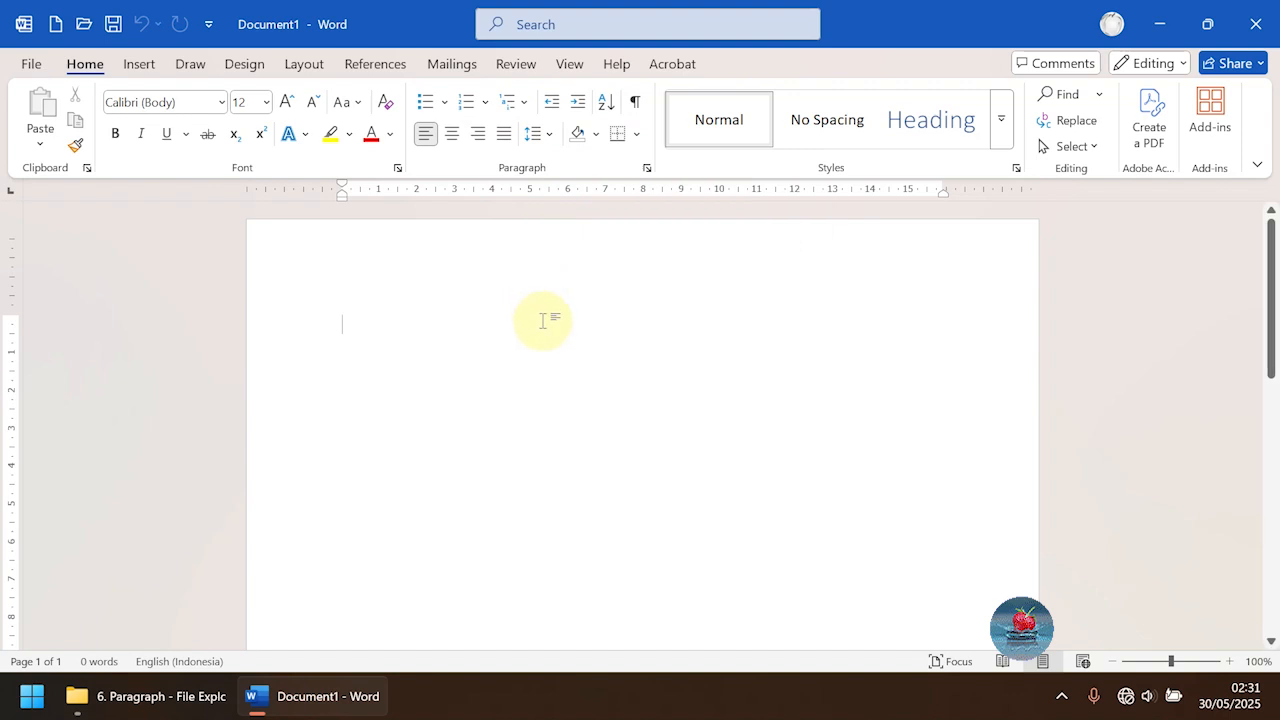
{"action": "type", "text": "Saya d"}
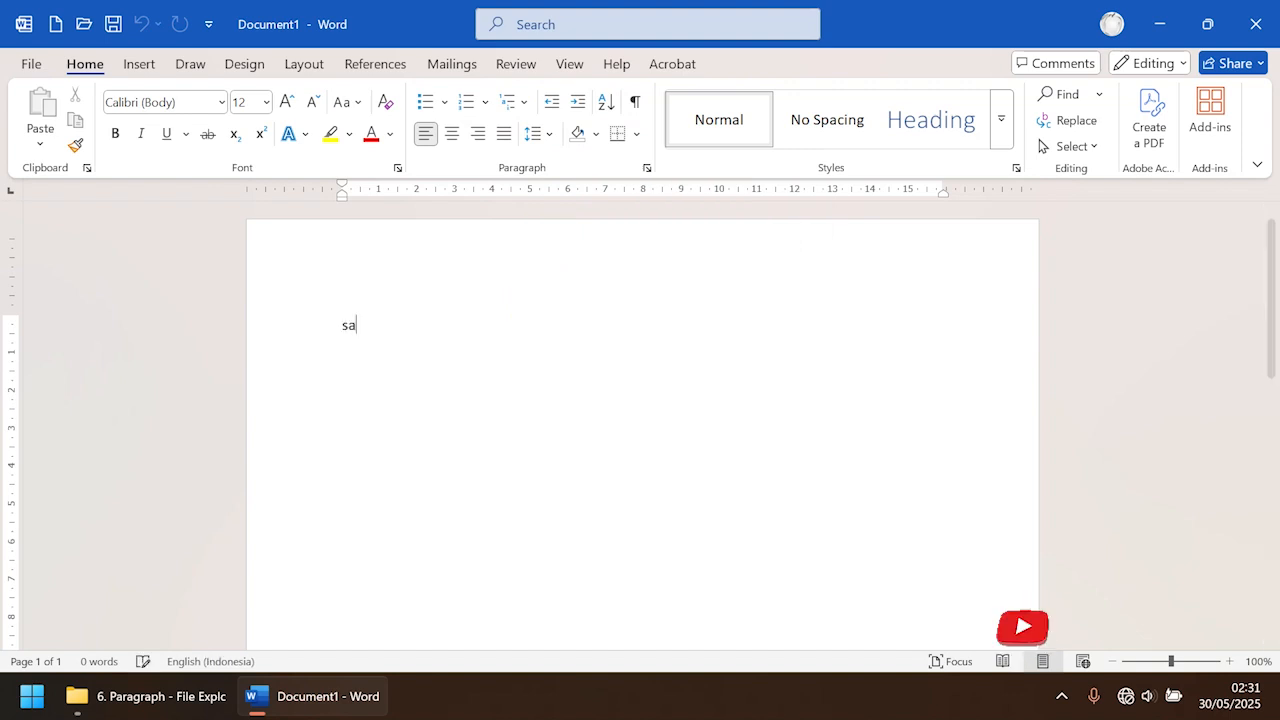
{"action": "type", "text": "isini "}
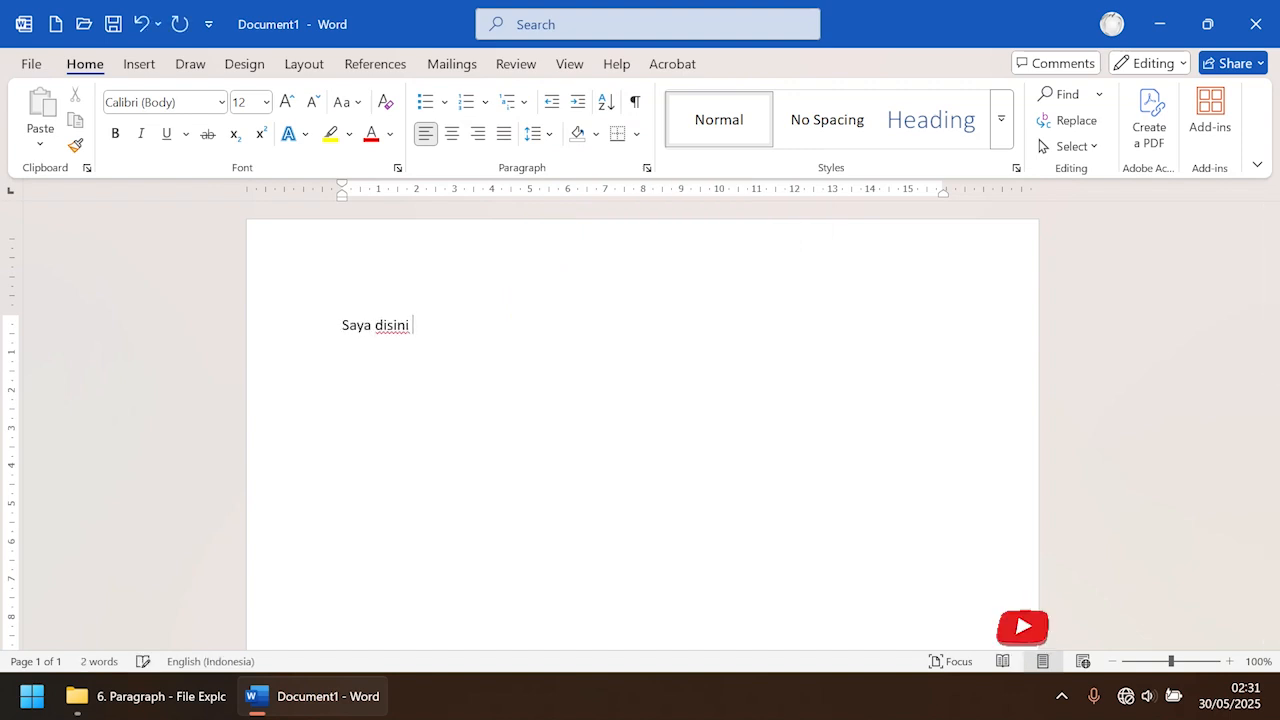
{"action": "type", "text": "1"}
{"action": "key", "text": "Return"}
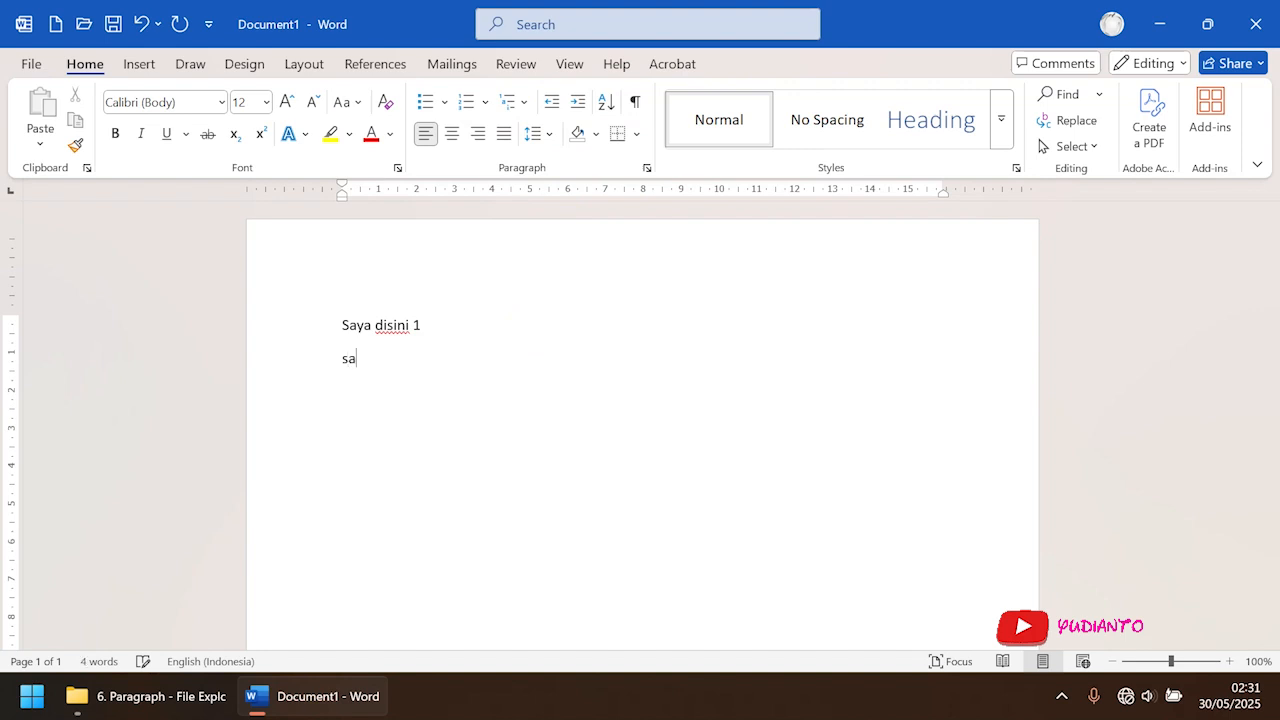
{"action": "type", "text": "saya di"}
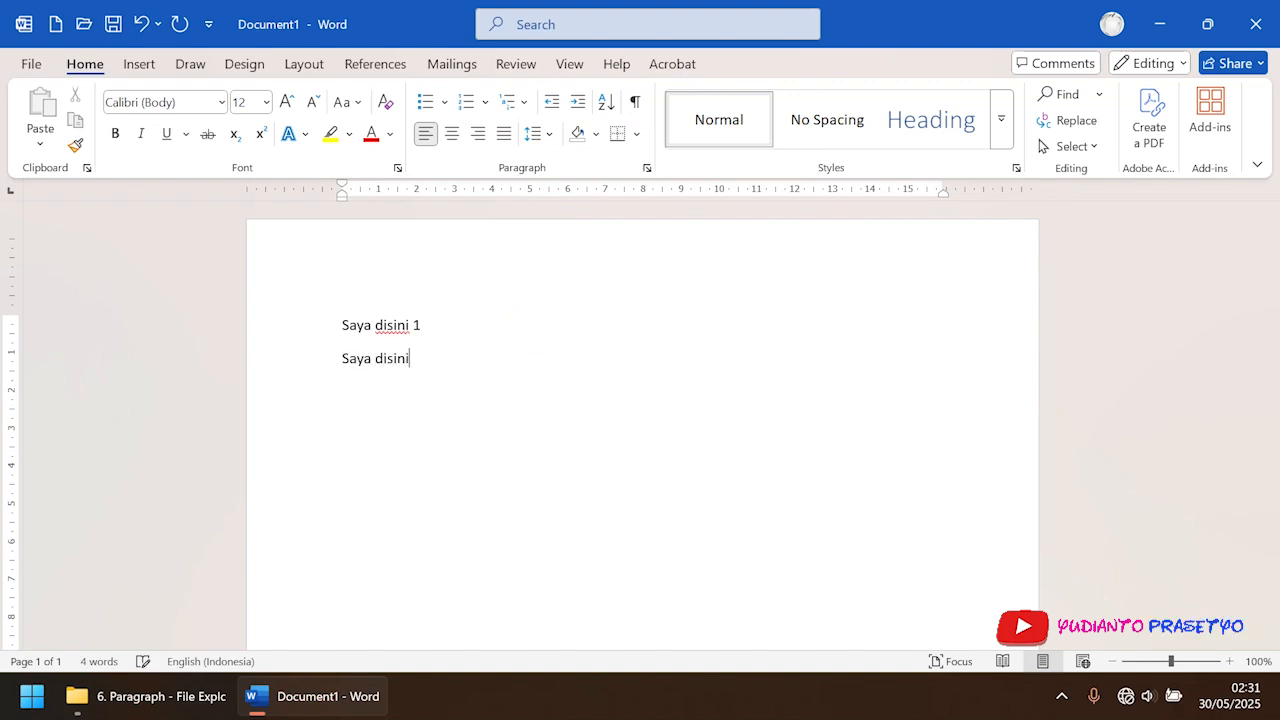
{"action": "type", "text": "ya disini 2"}
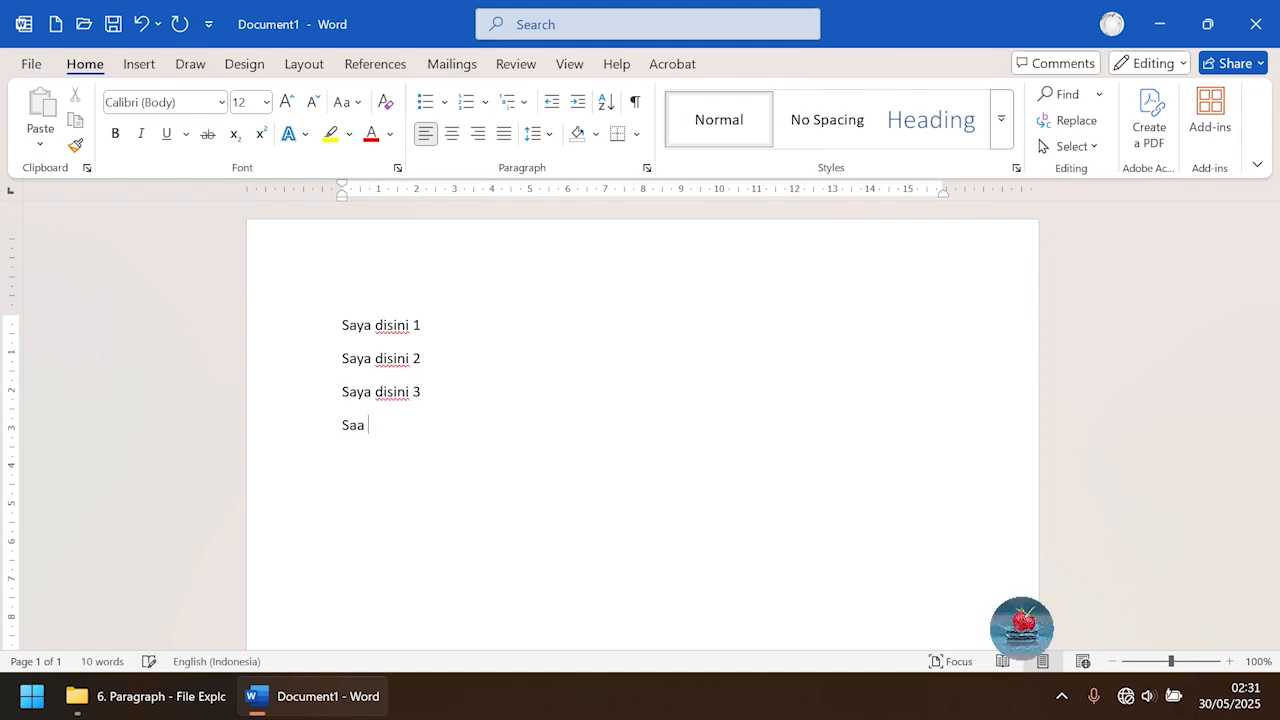
{"action": "type", "text": " disini 4"}
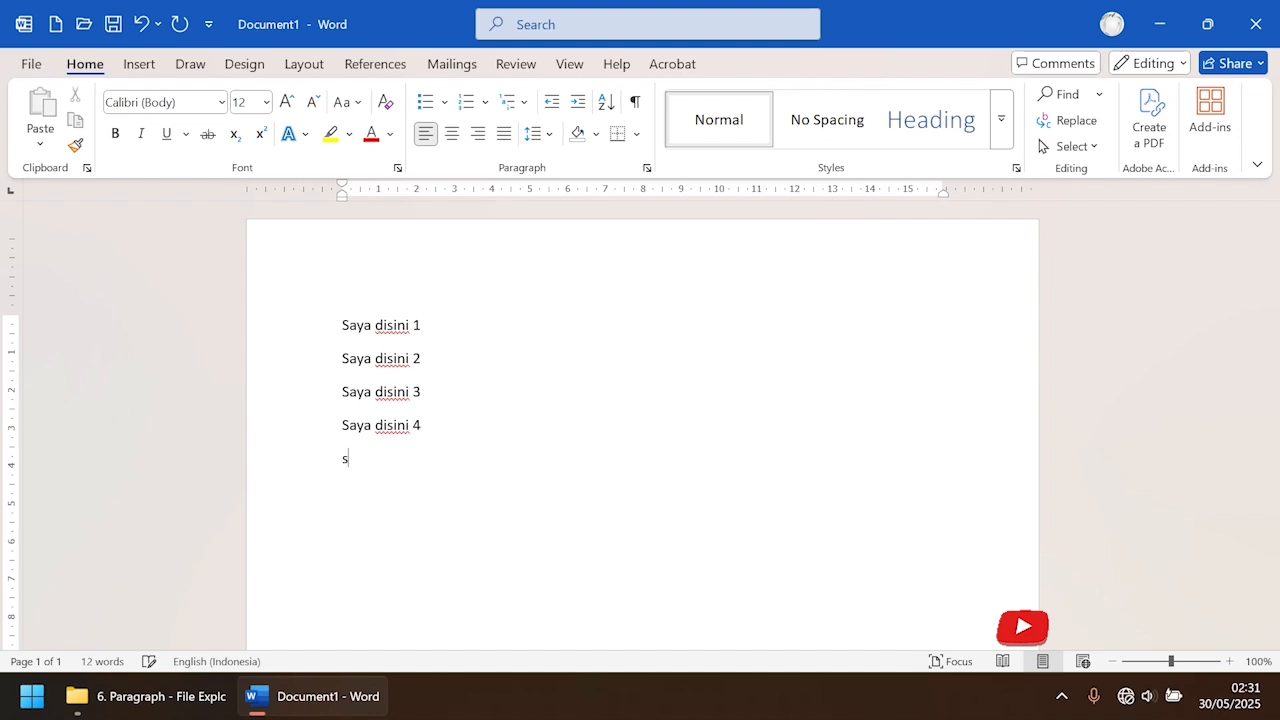
{"action": "type", "text": "aaa disini 5"}
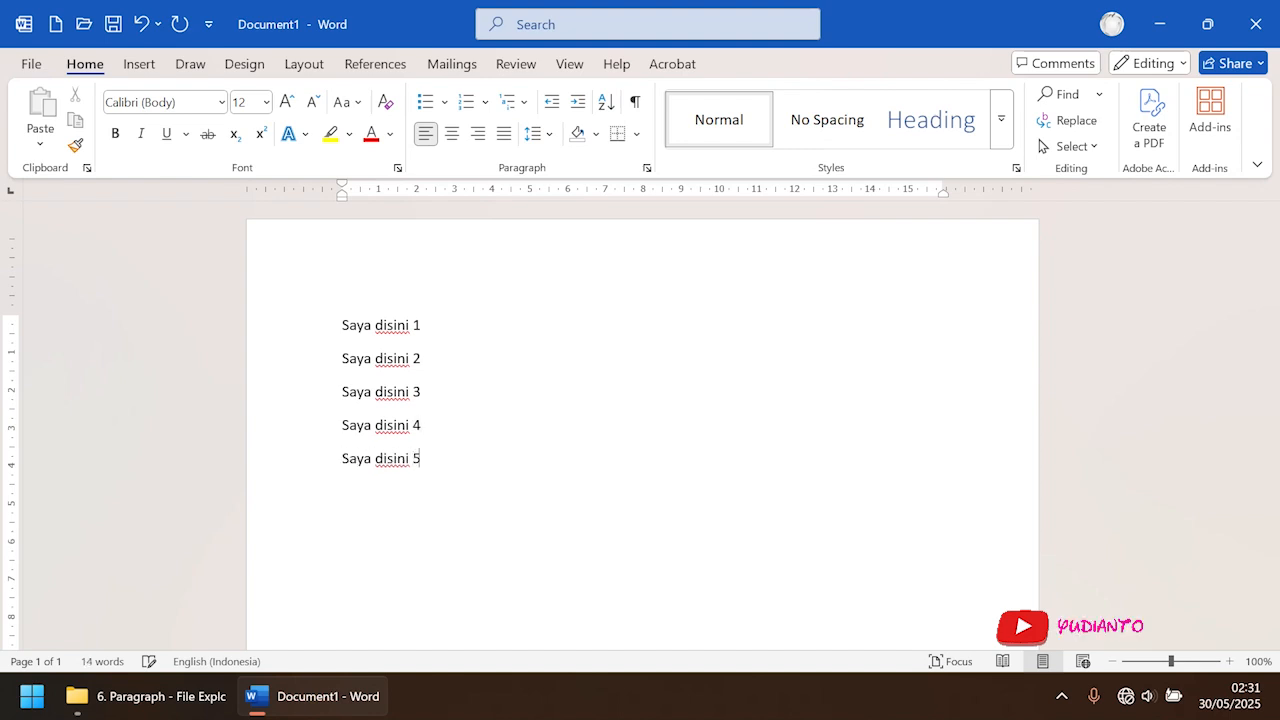
{"action": "key", "text": "Return"}
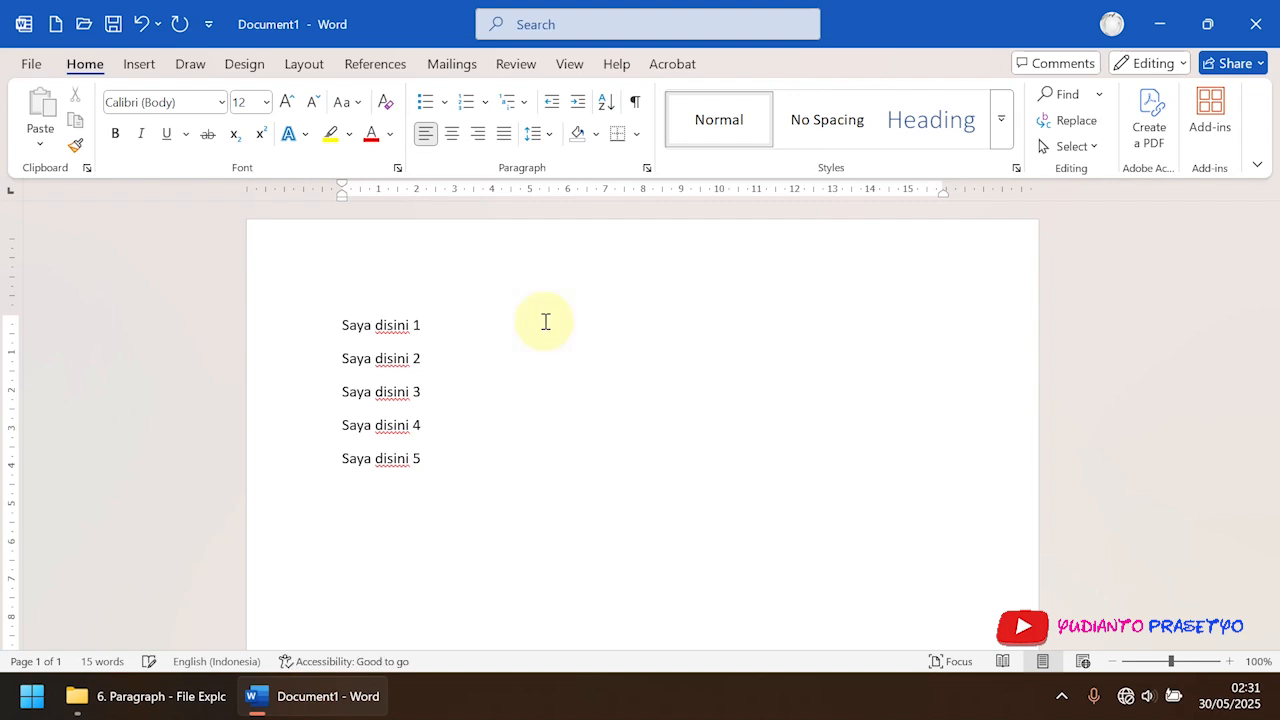
- Start defining a new bullet for the five lines and browse the characters of the Symbol font without choosing one
{"action": "left_click_drag", "start_coordinate": [457, 455], "coordinate": [319, 333]}
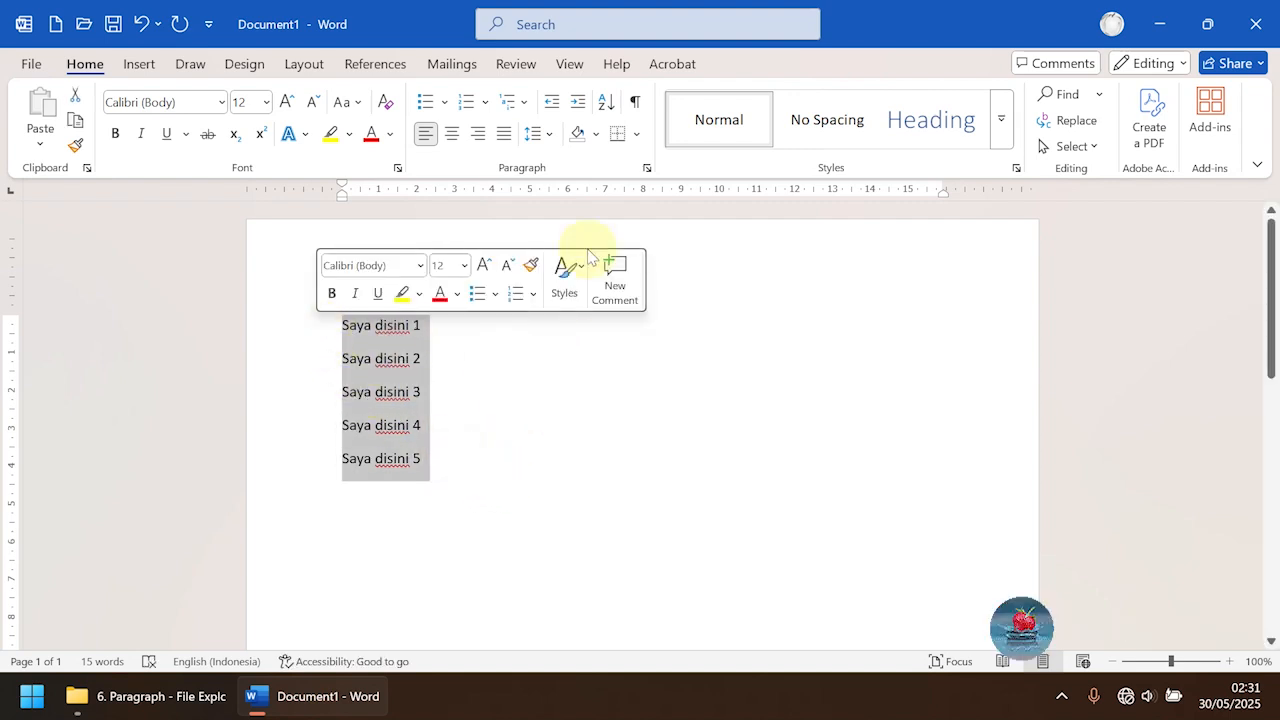
{"action": "left_click", "coordinate": [447, 105]}
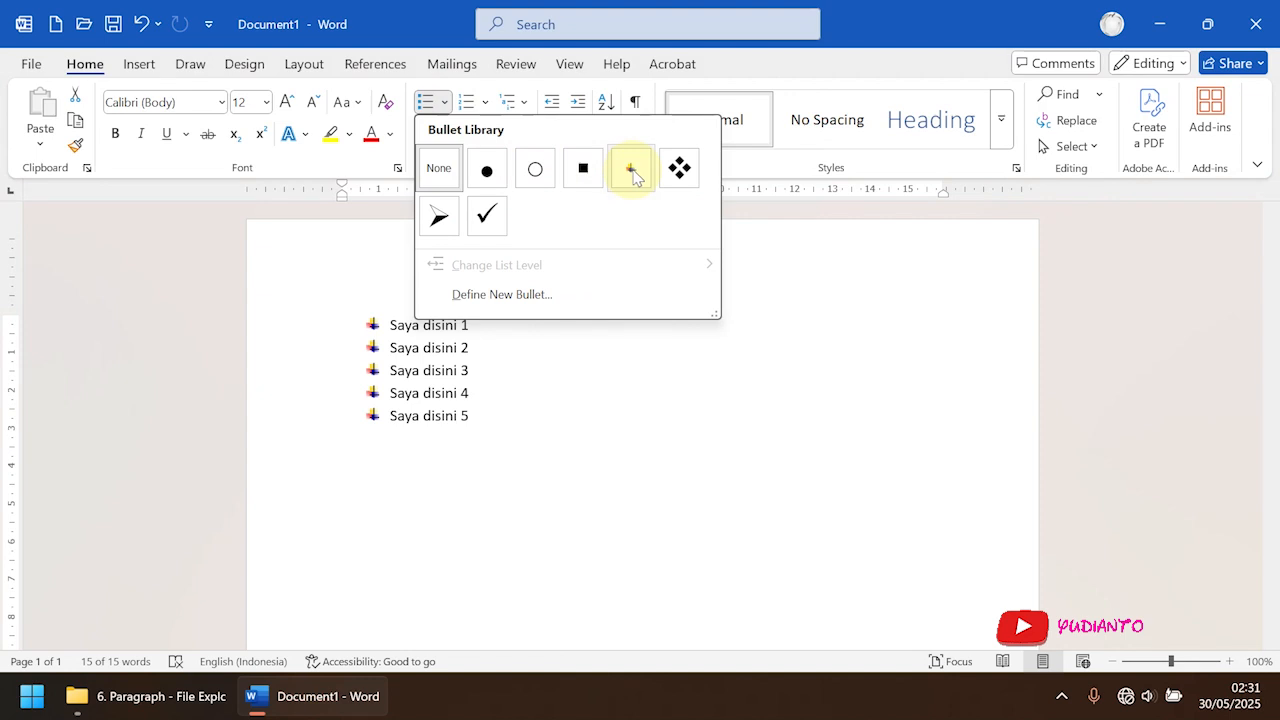
{"action": "left_click", "coordinate": [478, 296]}
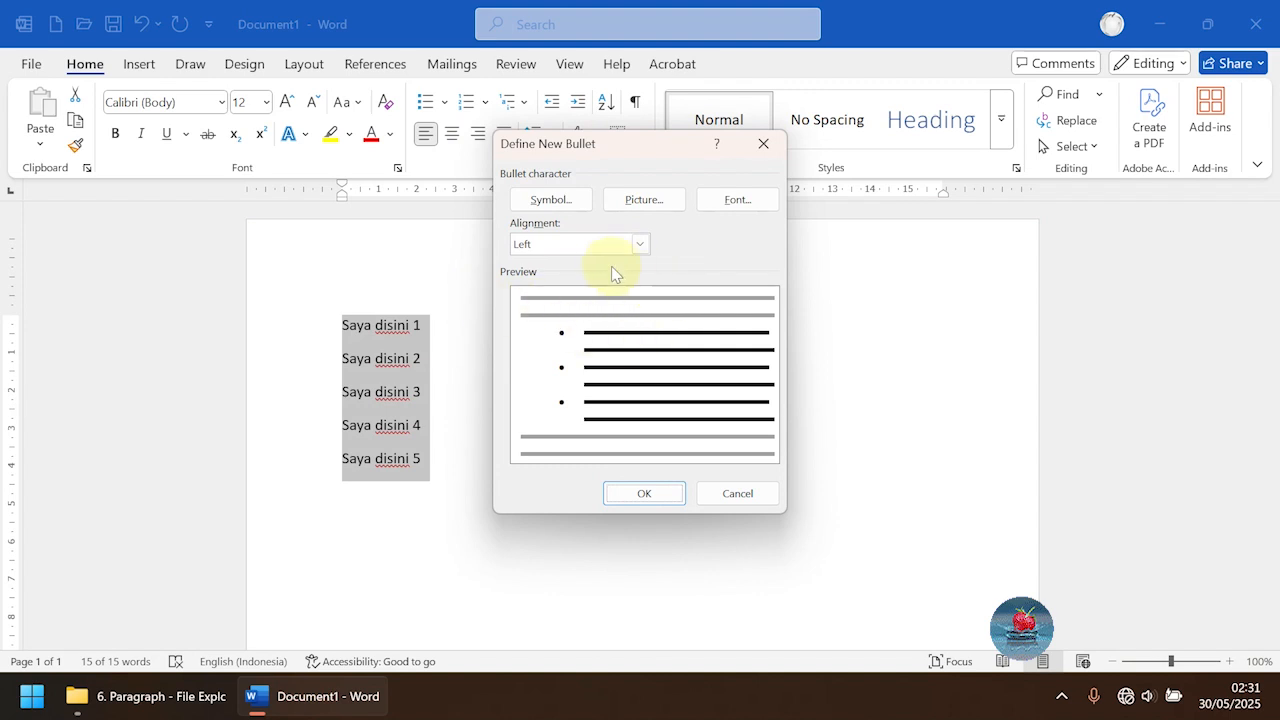
{"action": "left_click", "coordinate": [568, 197]}
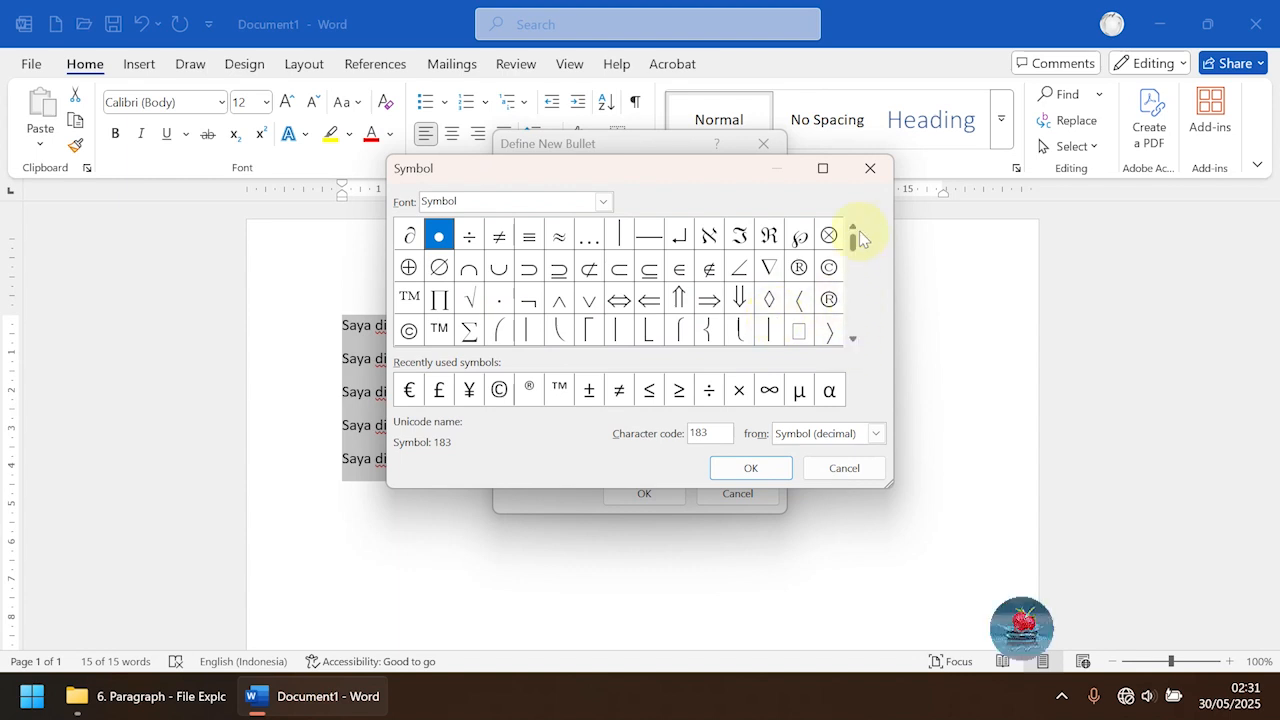
{"action": "scroll", "coordinate": [860, 238], "scroll_direction": "up", "scroll_amount": 5}
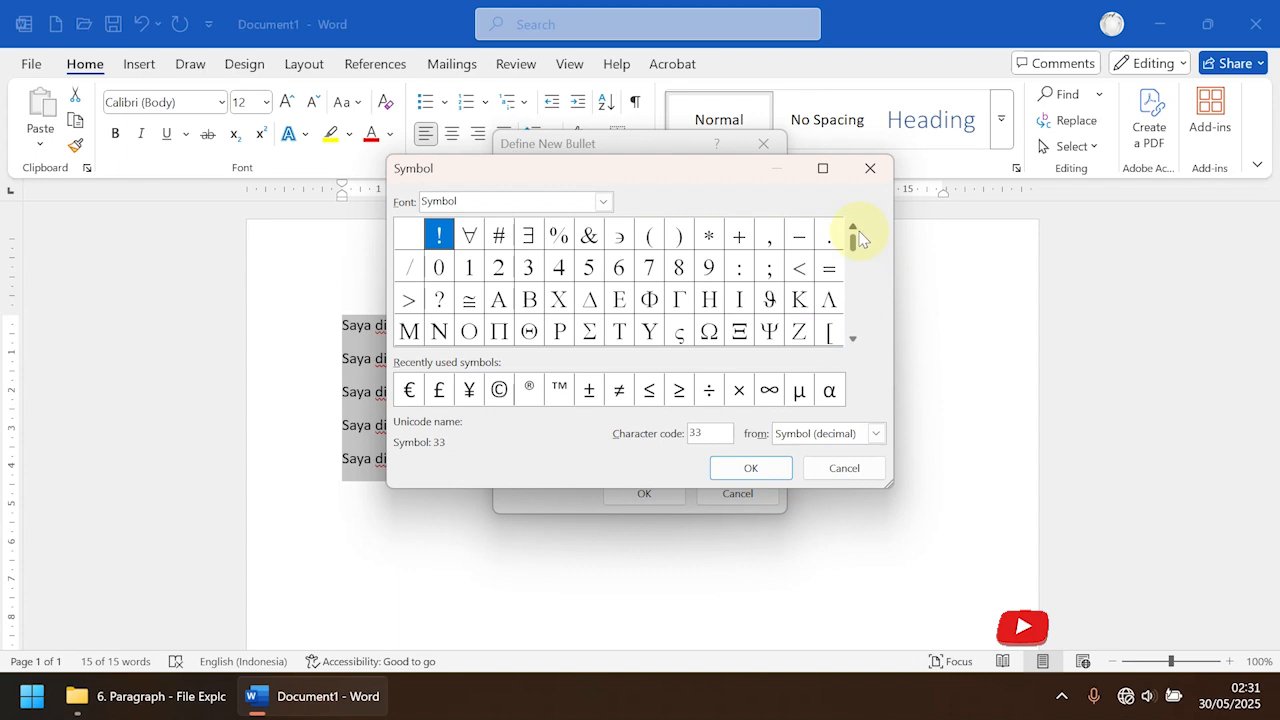
{"action": "left_click", "coordinate": [844, 468]}
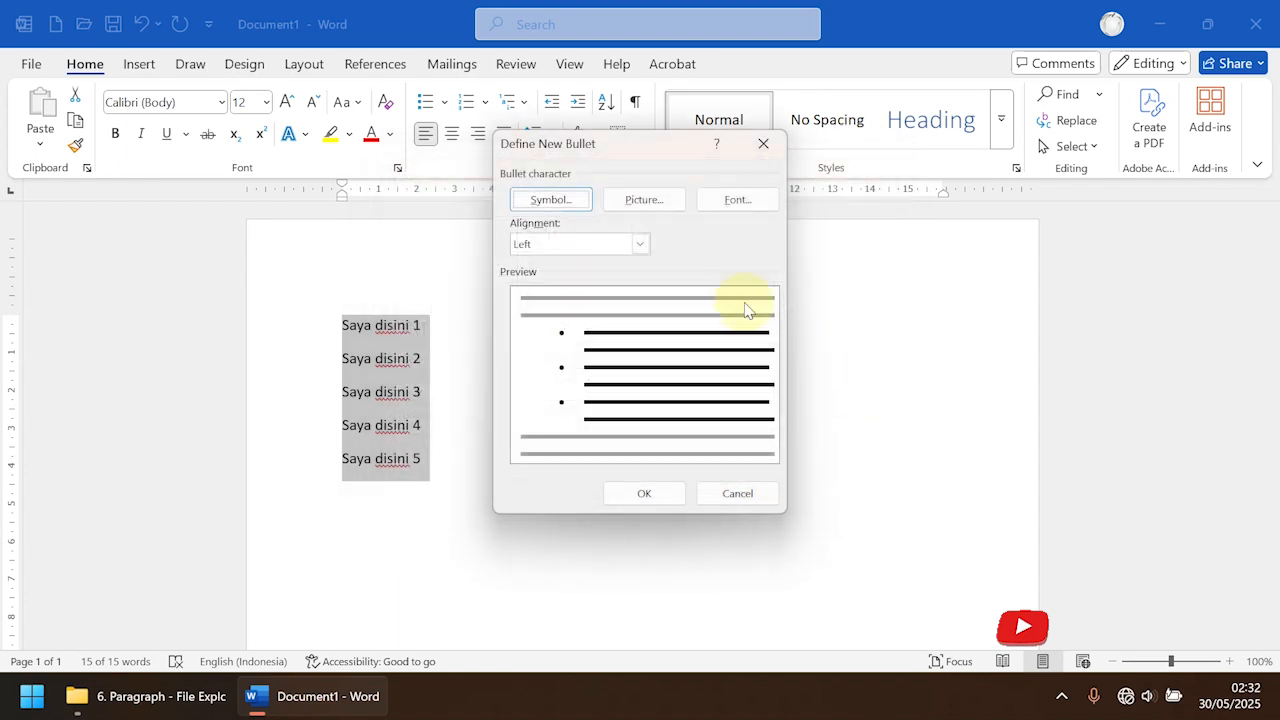
- Examine the picture sources, including the icon collection, and the font settings offered for the new bullet
{"action": "left_click", "coordinate": [668, 199]}
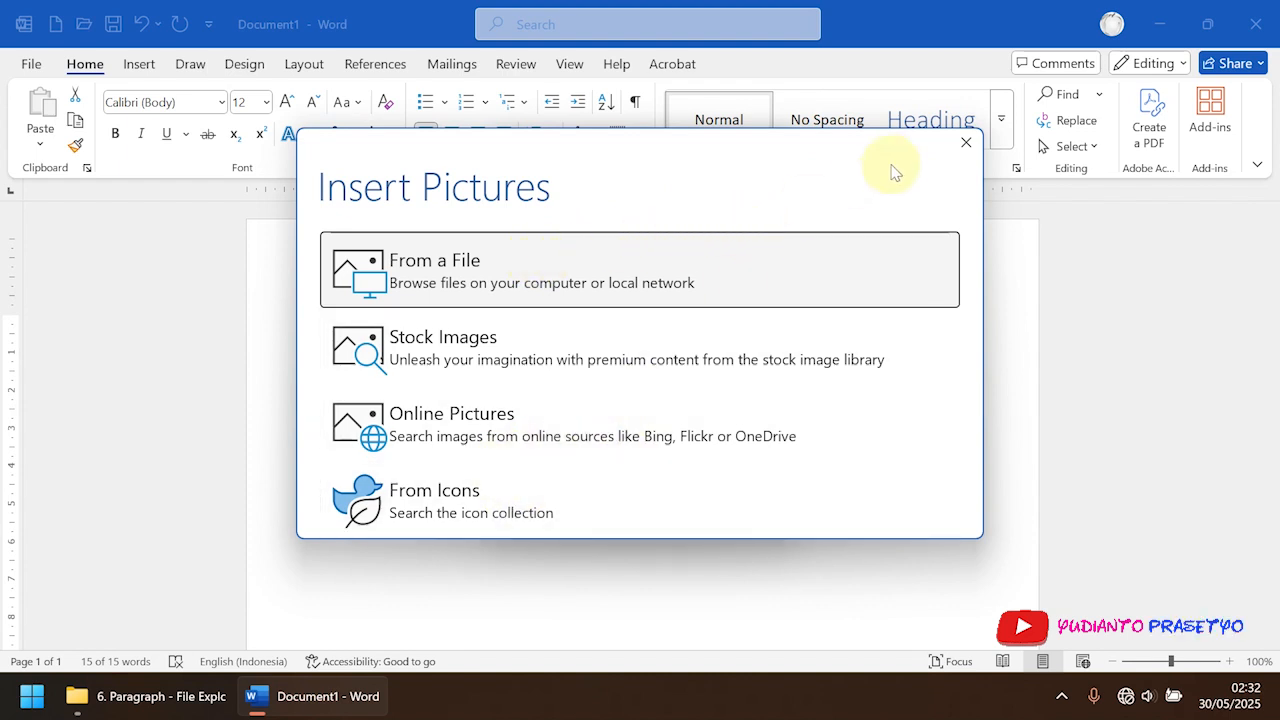
{"action": "left_click", "coordinate": [966, 142]}
{"action": "left_click", "coordinate": [651, 201]}
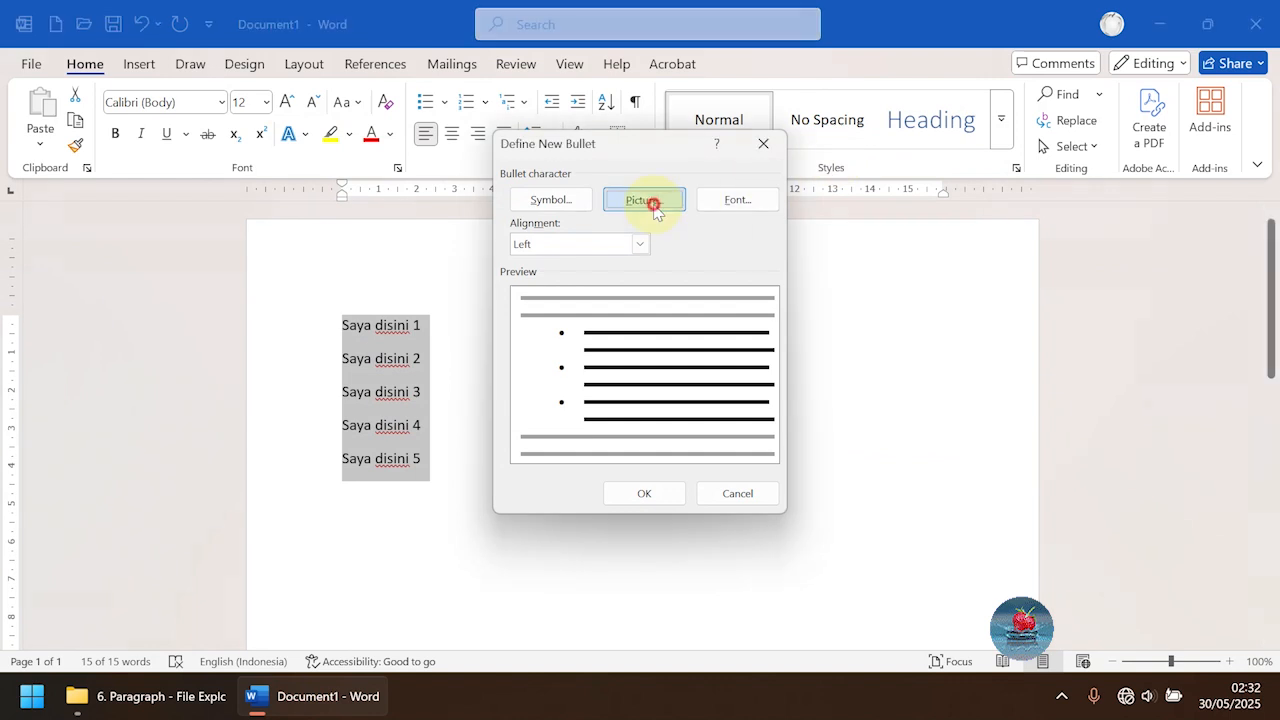
{"action": "left_click", "coordinate": [534, 507]}
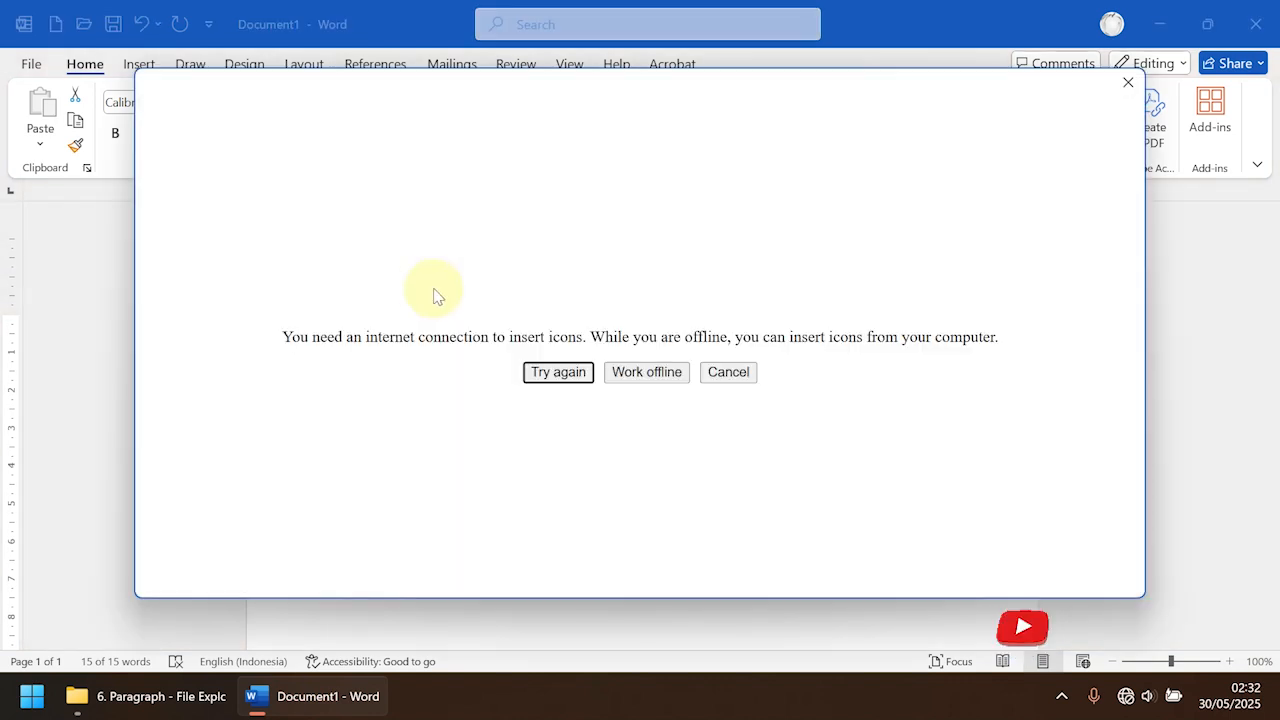
{"action": "left_click", "coordinate": [1128, 82]}
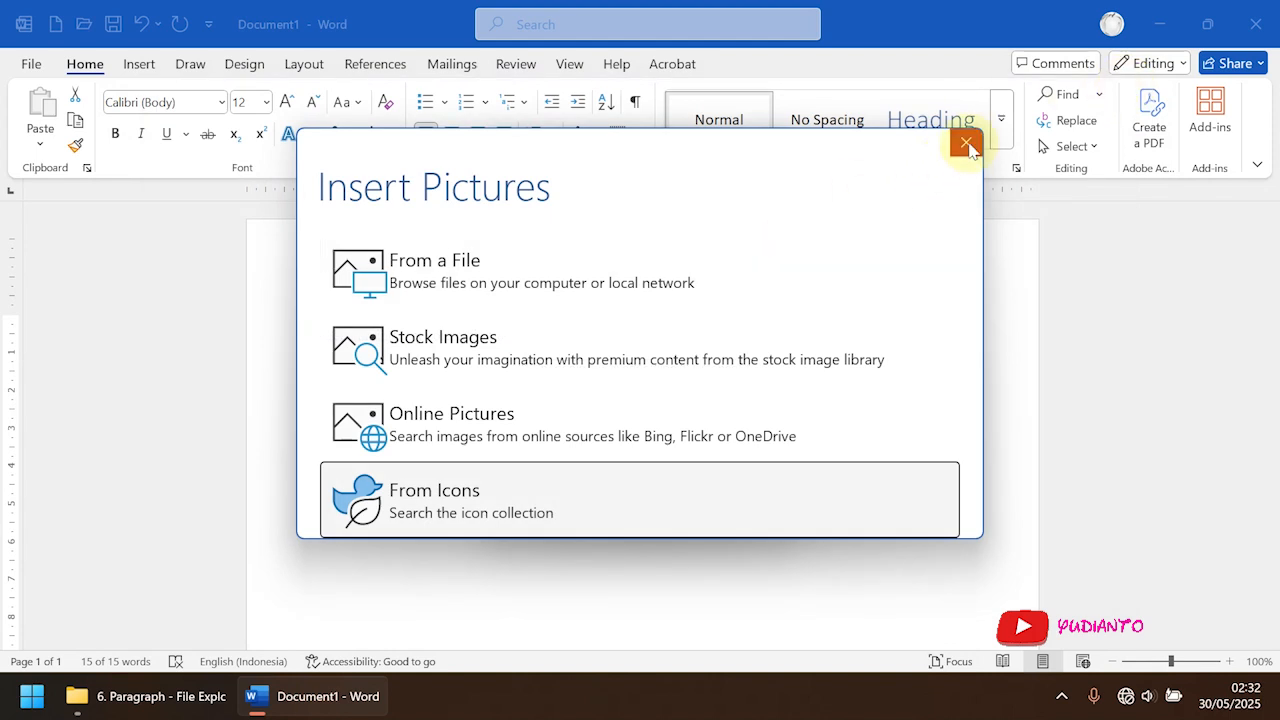
{"action": "left_click", "coordinate": [966, 142]}
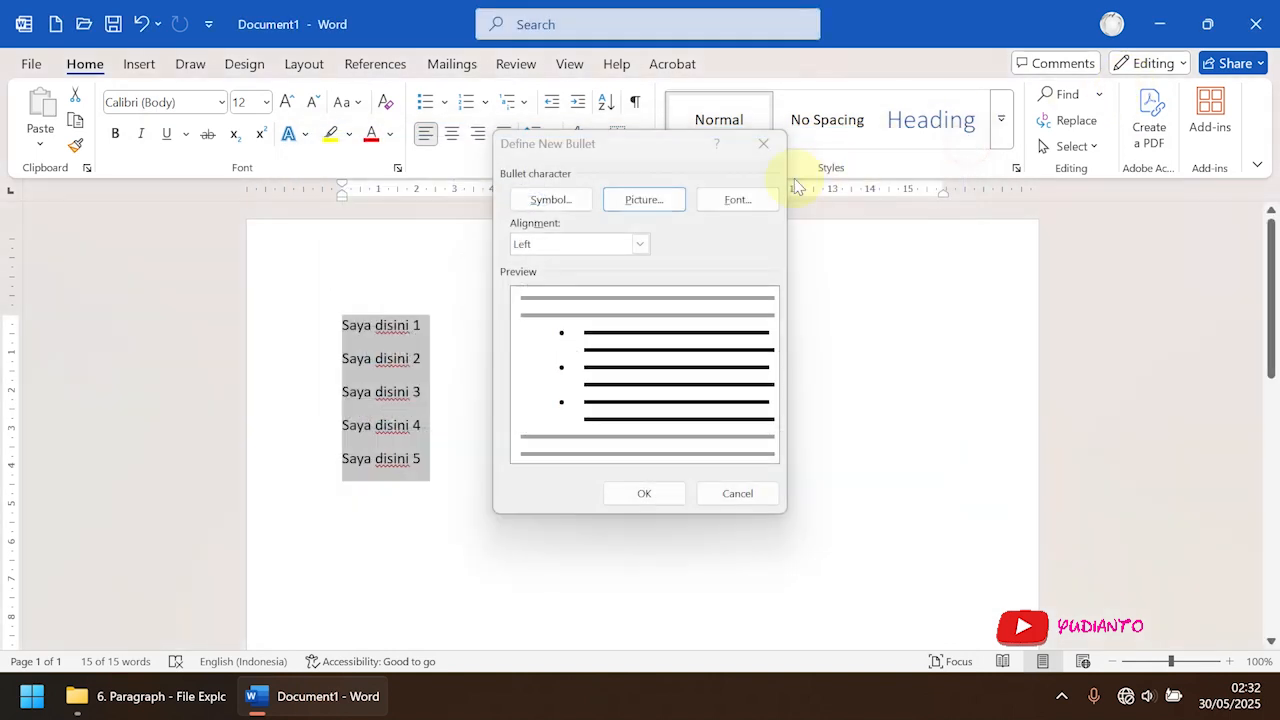
{"action": "left_click", "coordinate": [734, 202]}
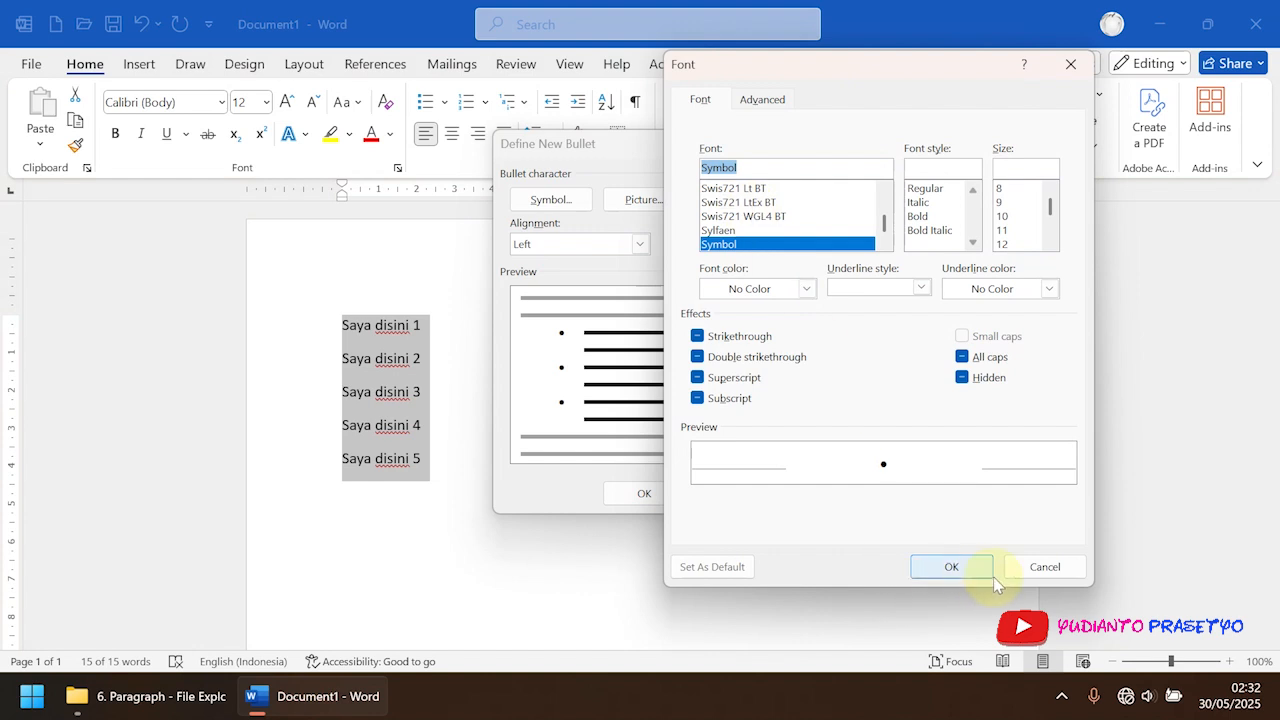
{"action": "left_click", "coordinate": [1043, 566]}
- Try the Centered, Right and Left alignments for the new bullet, and discard the bullet definition
{"action": "left_click", "coordinate": [640, 244]}
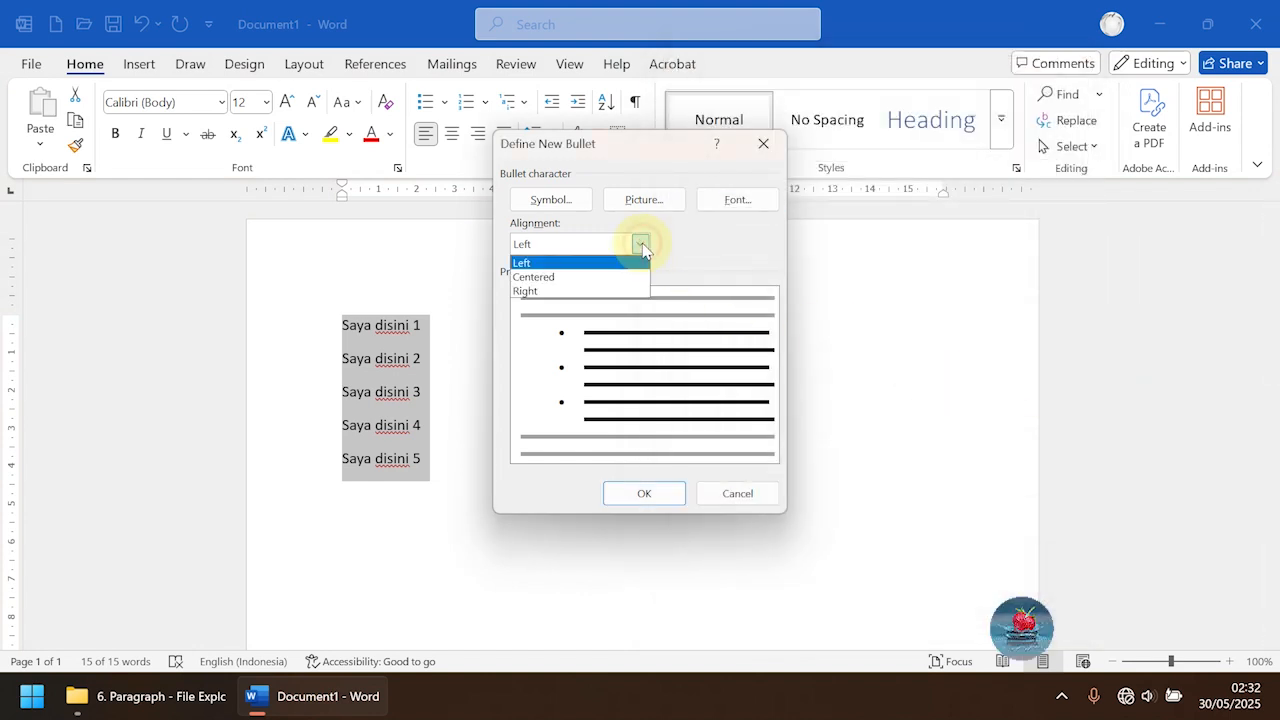
{"action": "left_click", "coordinate": [620, 271]}
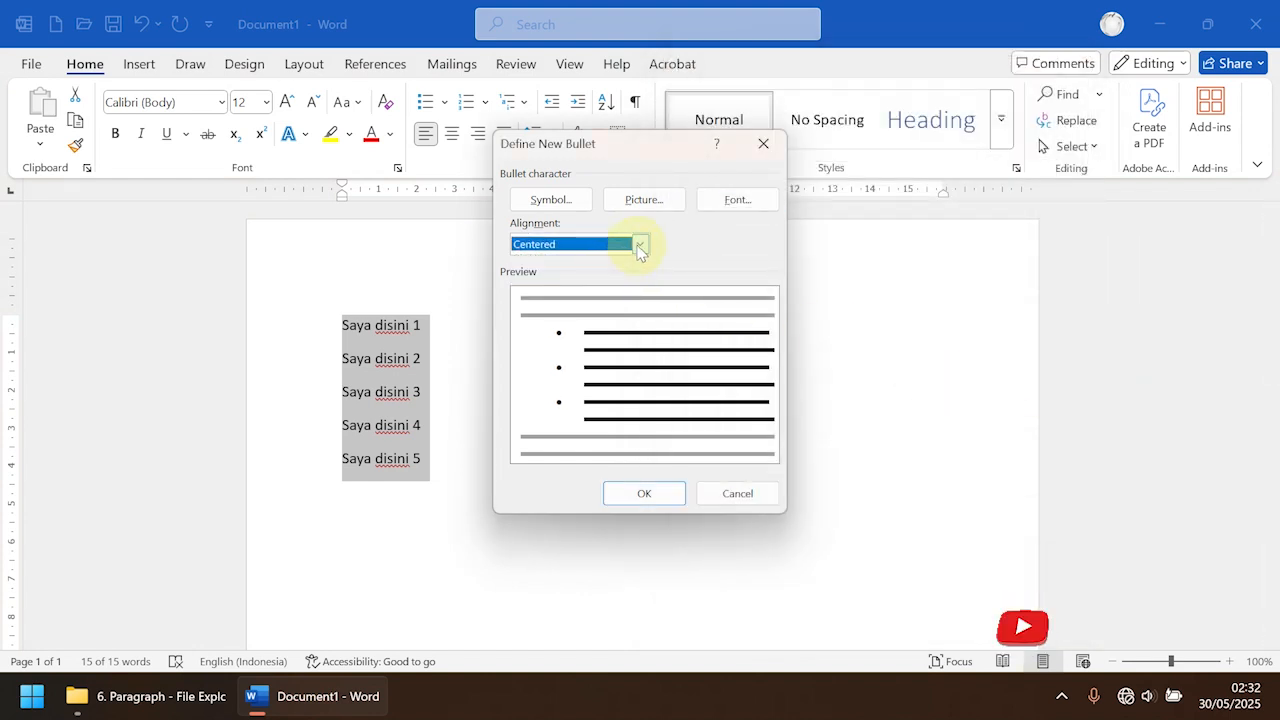
{"action": "left_click", "coordinate": [640, 244]}
{"action": "left_click", "coordinate": [610, 290]}
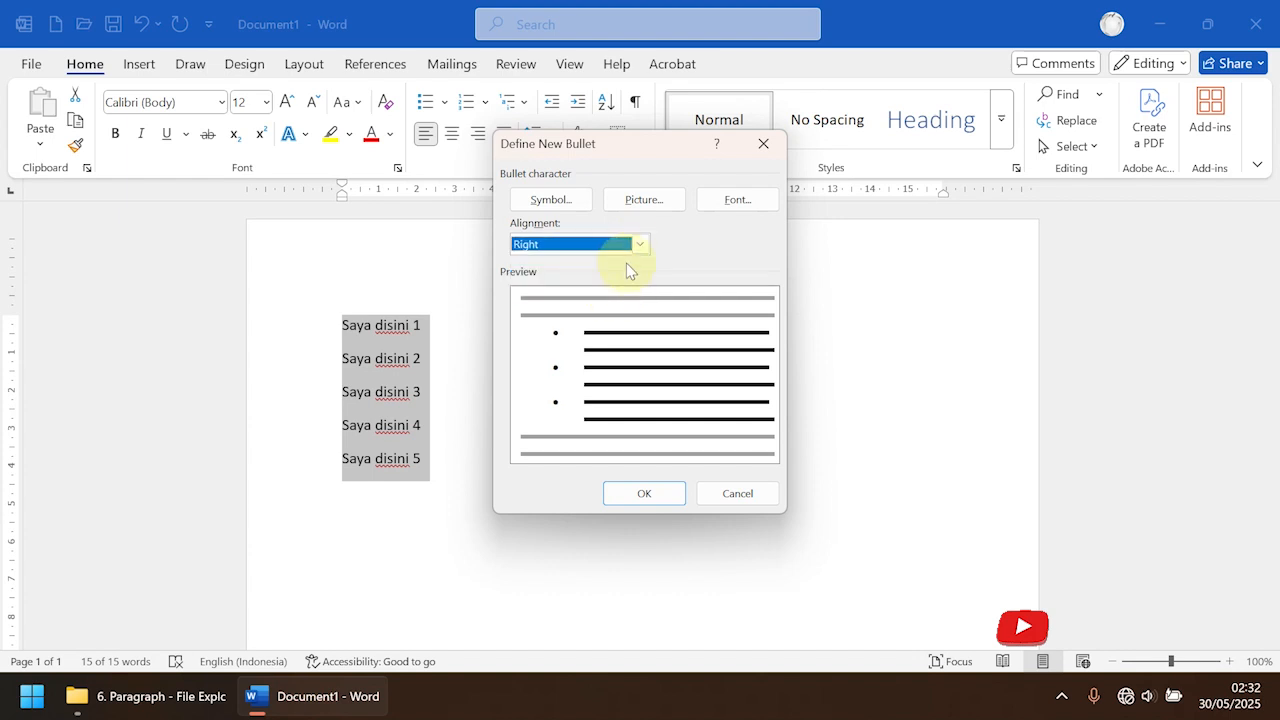
{"action": "left_click", "coordinate": [640, 244]}
{"action": "left_click", "coordinate": [613, 263]}
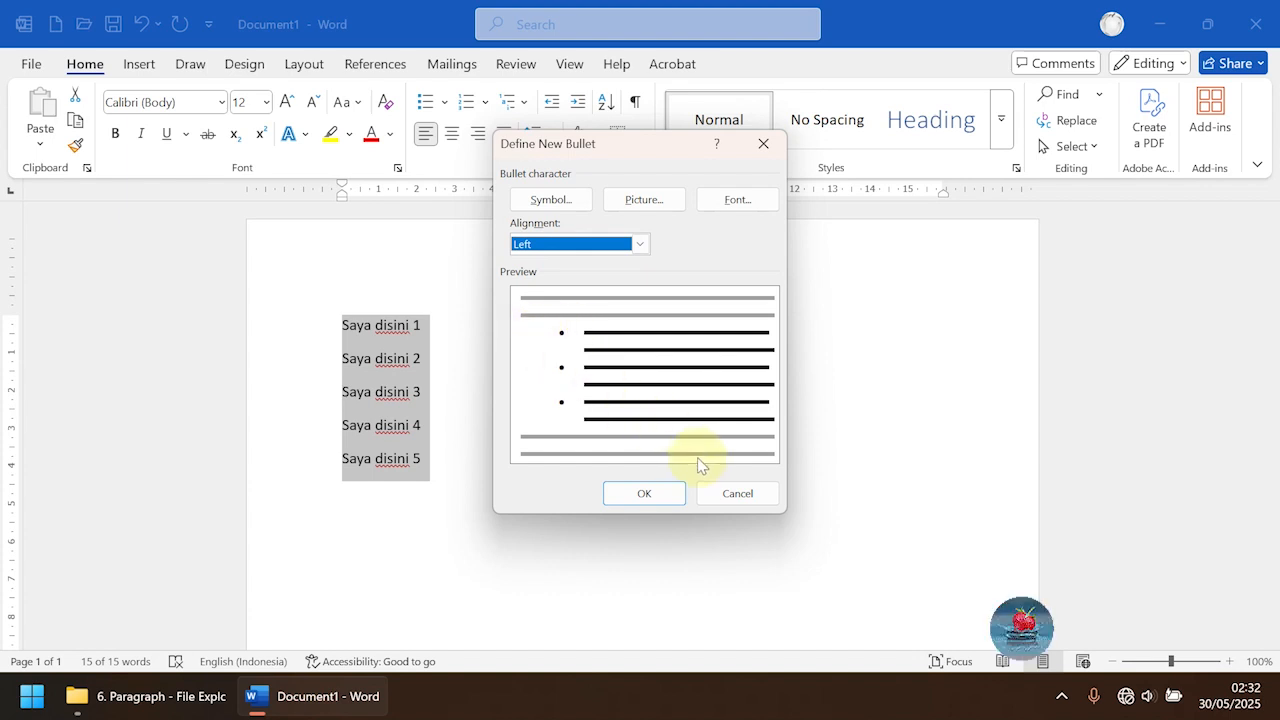
{"action": "left_click", "coordinate": [737, 492]}
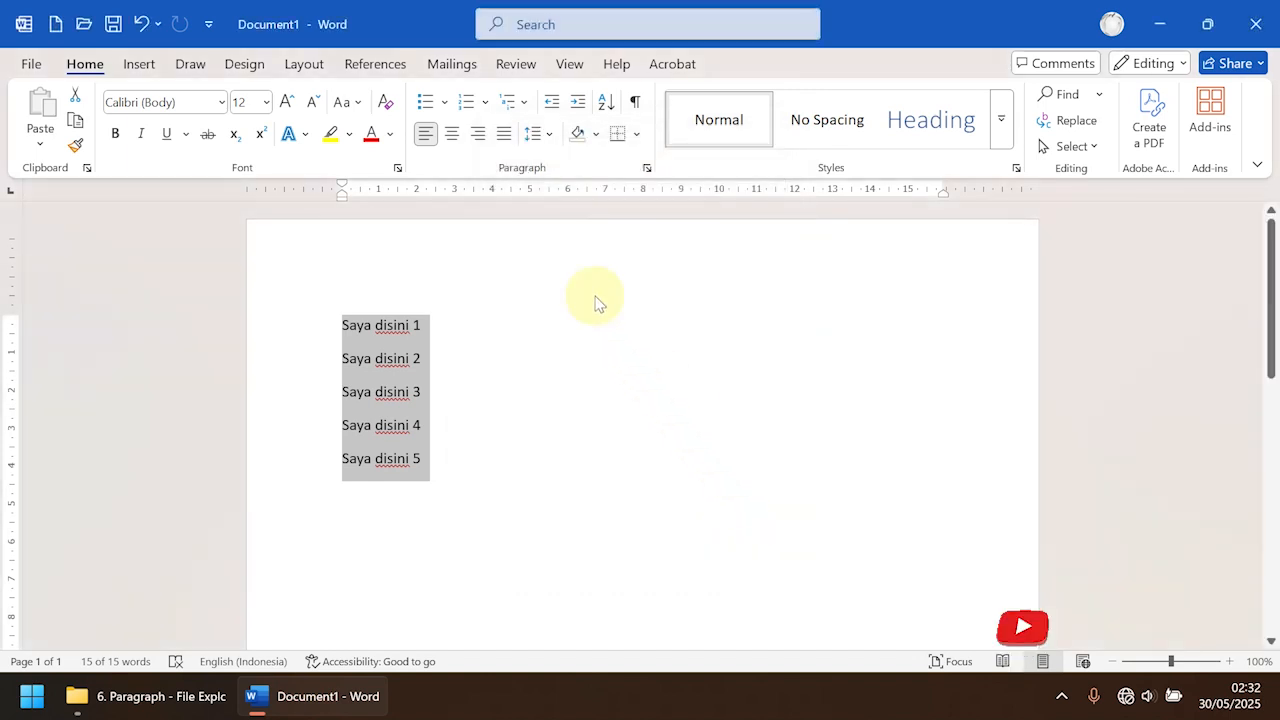
- Apply 1., 2., 3. numbering to the five selected lines and view the available number formats
{"action": "left_click", "coordinate": [467, 102]}
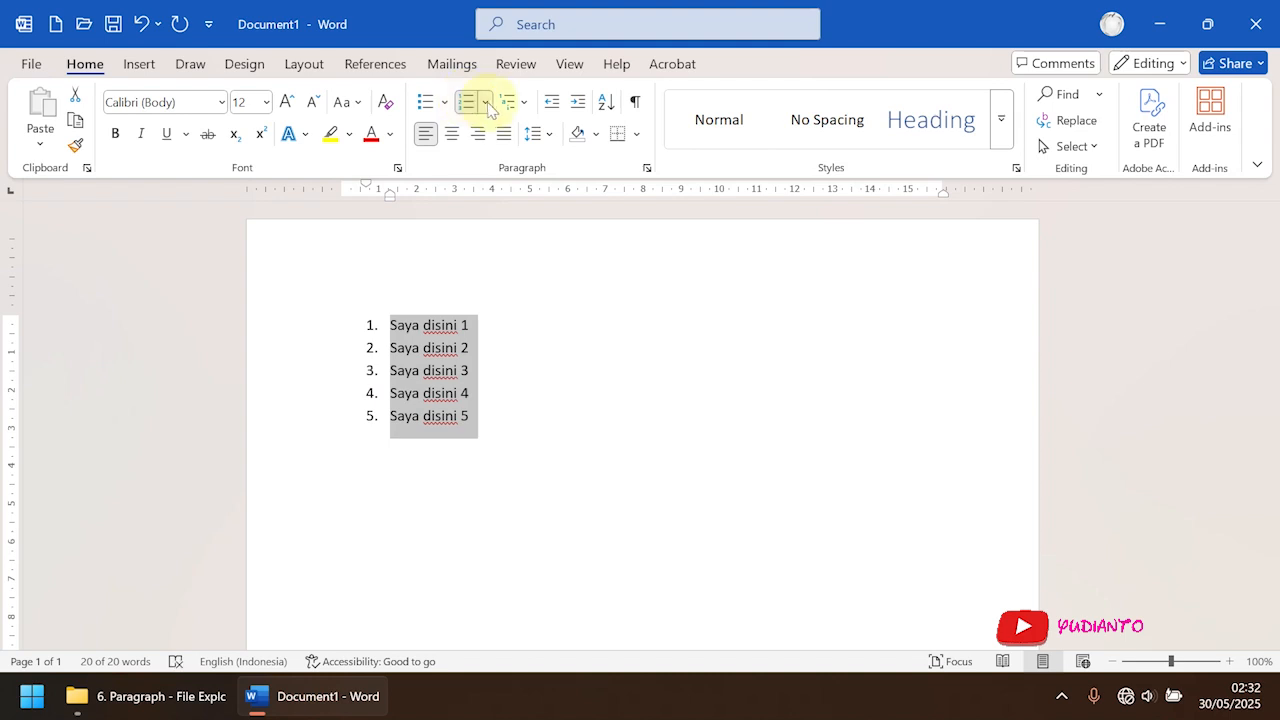
{"action": "left_click", "coordinate": [485, 102]}
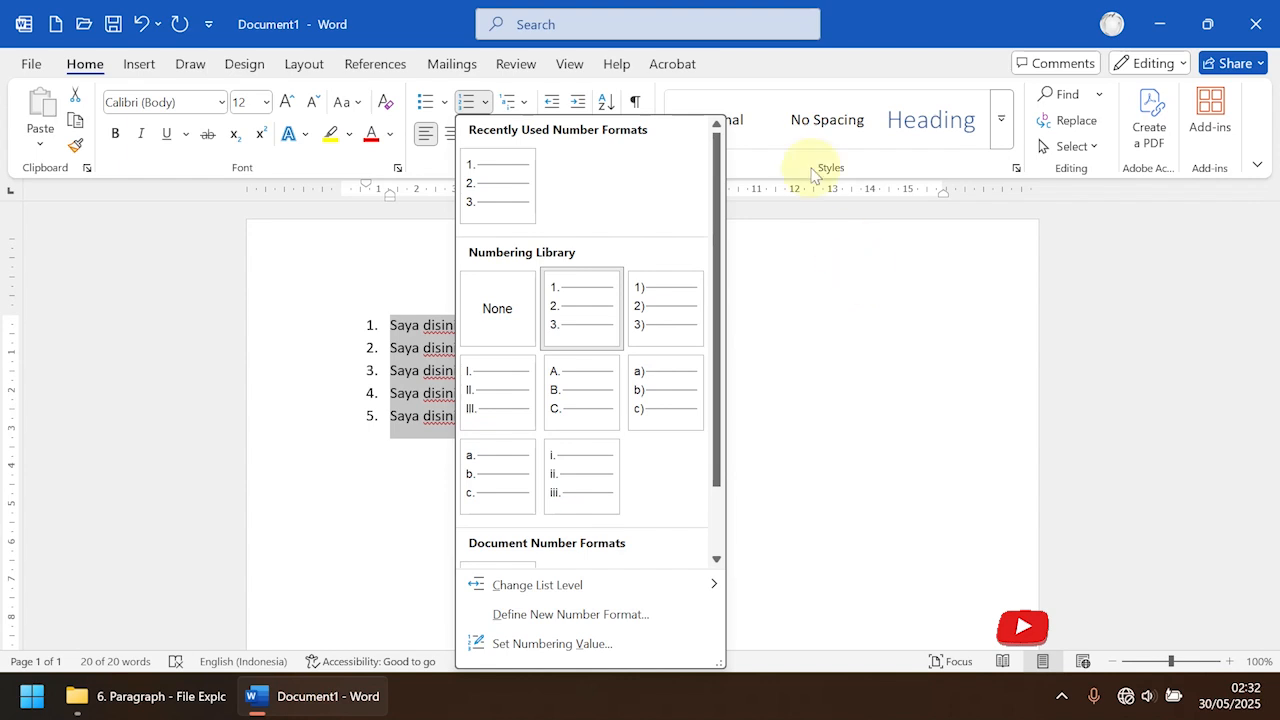
{"action": "left_click", "coordinate": [789, 64]}
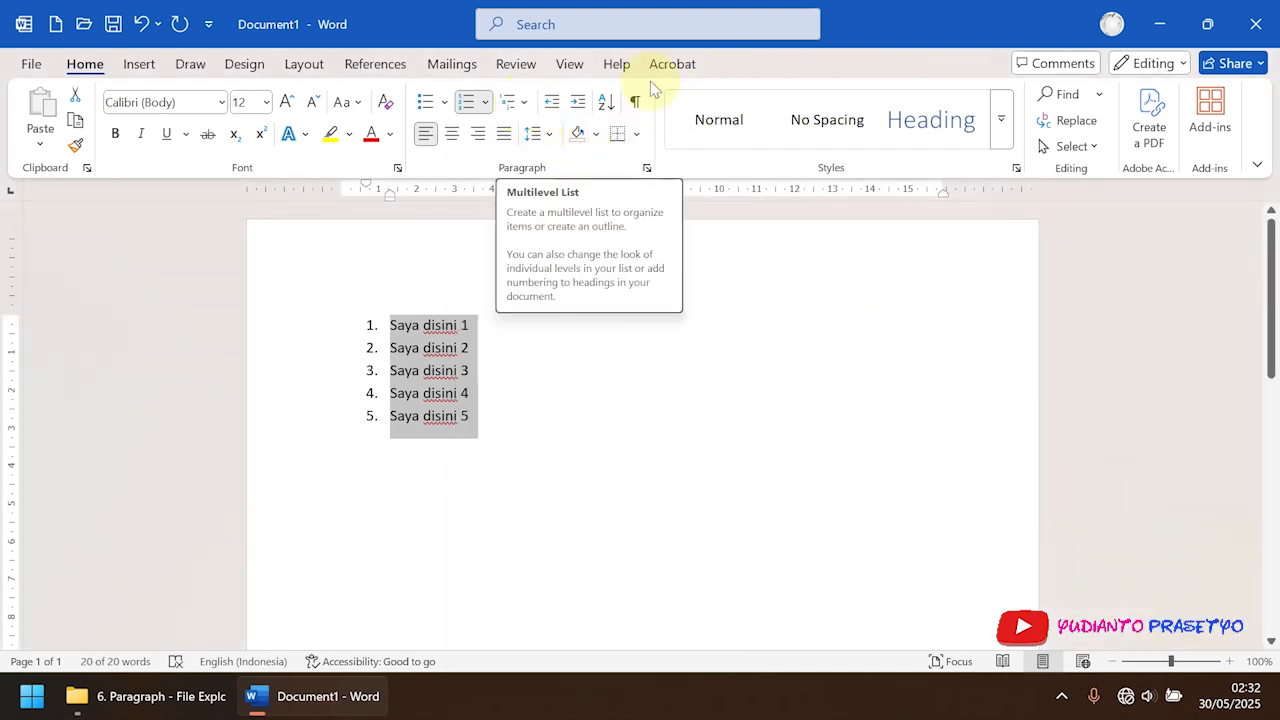
- Remove the numbering from the "Saya disini 2" line, and number all five lines again
{"action": "left_click", "coordinate": [531, 340]}
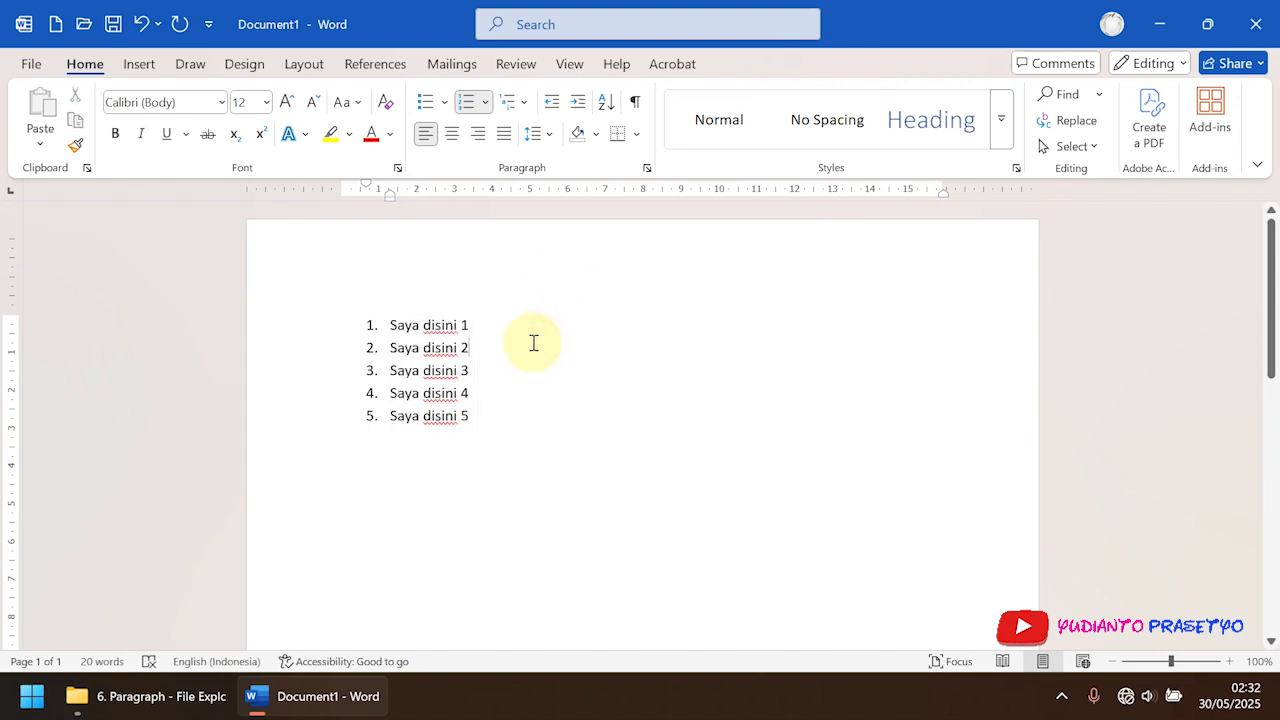
{"action": "left_click", "coordinate": [466, 101]}
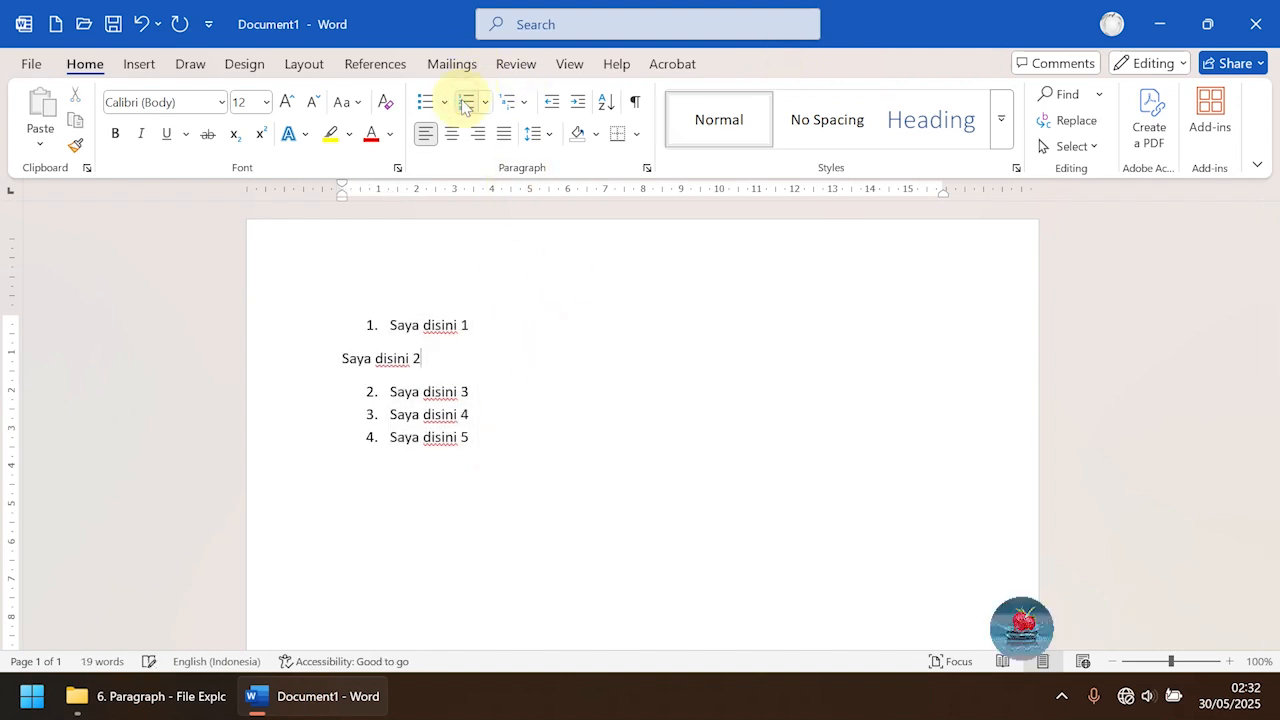
{"action": "left_click_drag", "start_coordinate": [489, 436], "coordinate": [337, 314]}
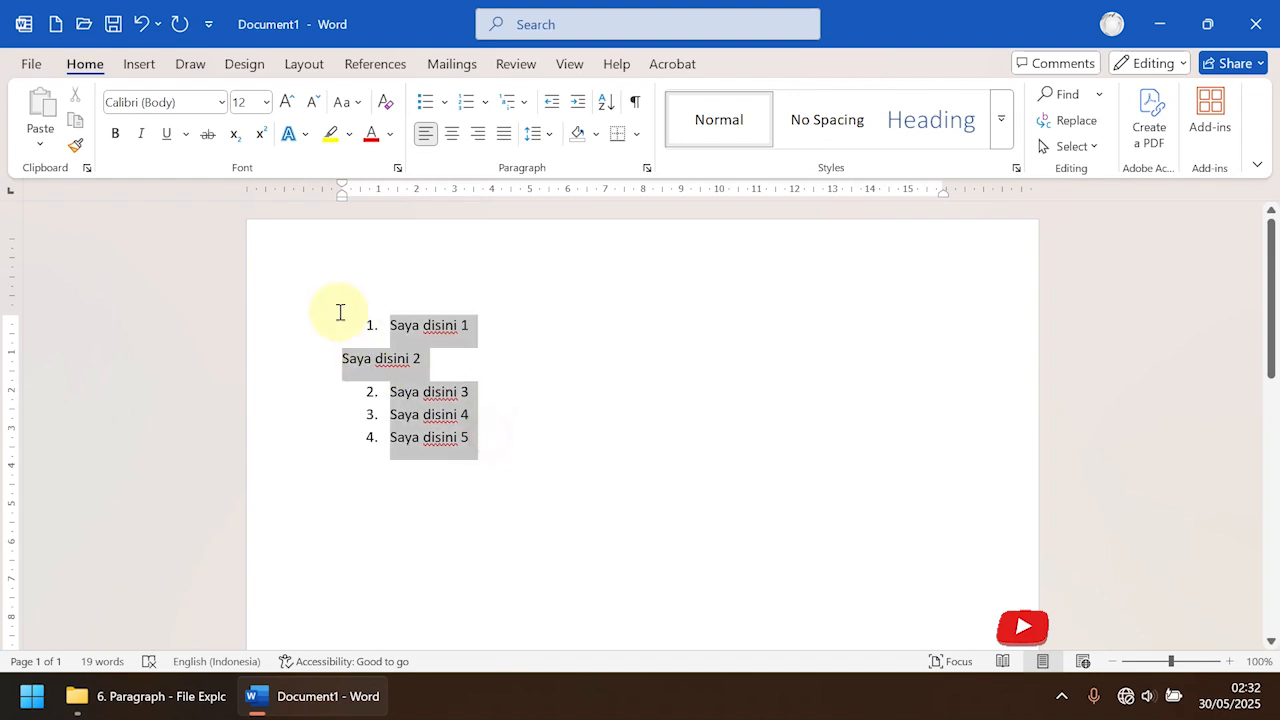
{"action": "left_click", "coordinate": [466, 101]}
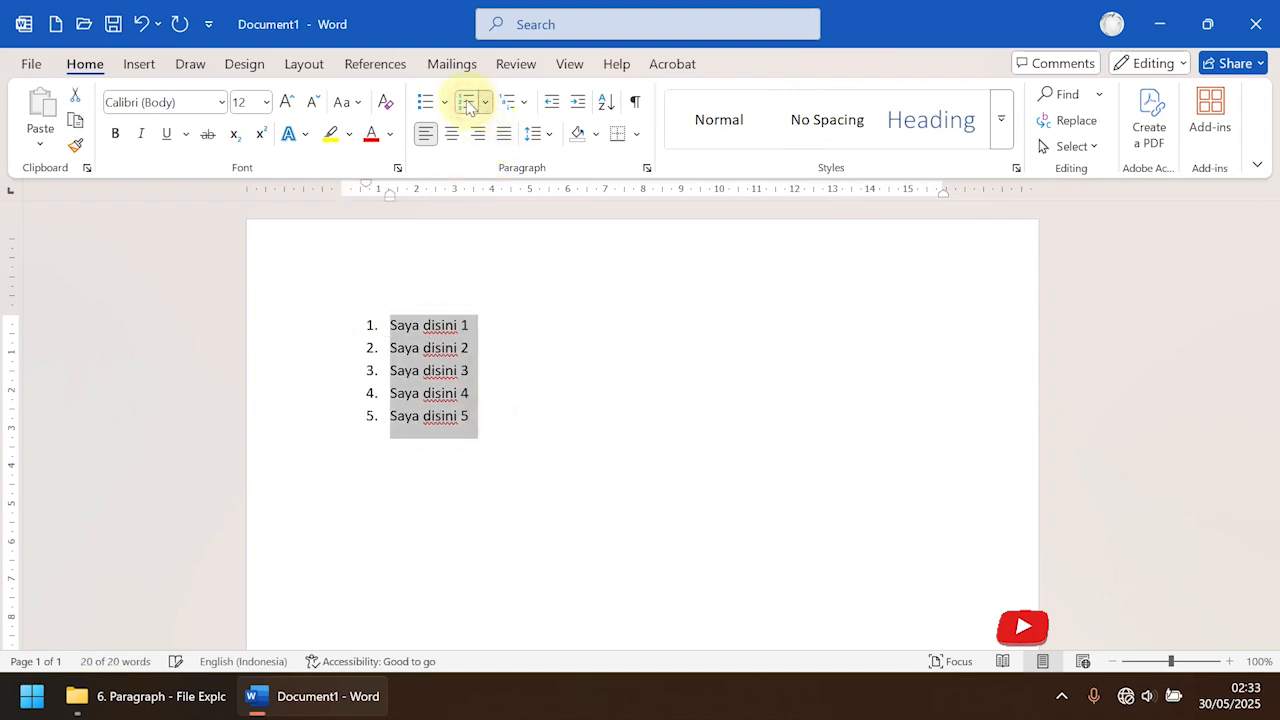
- Remove the numbering from all five lines and insert an empty line below "Saya disini 1"
{"action": "left_click", "coordinate": [466, 101]}
{"action": "left_click", "coordinate": [525, 337]}
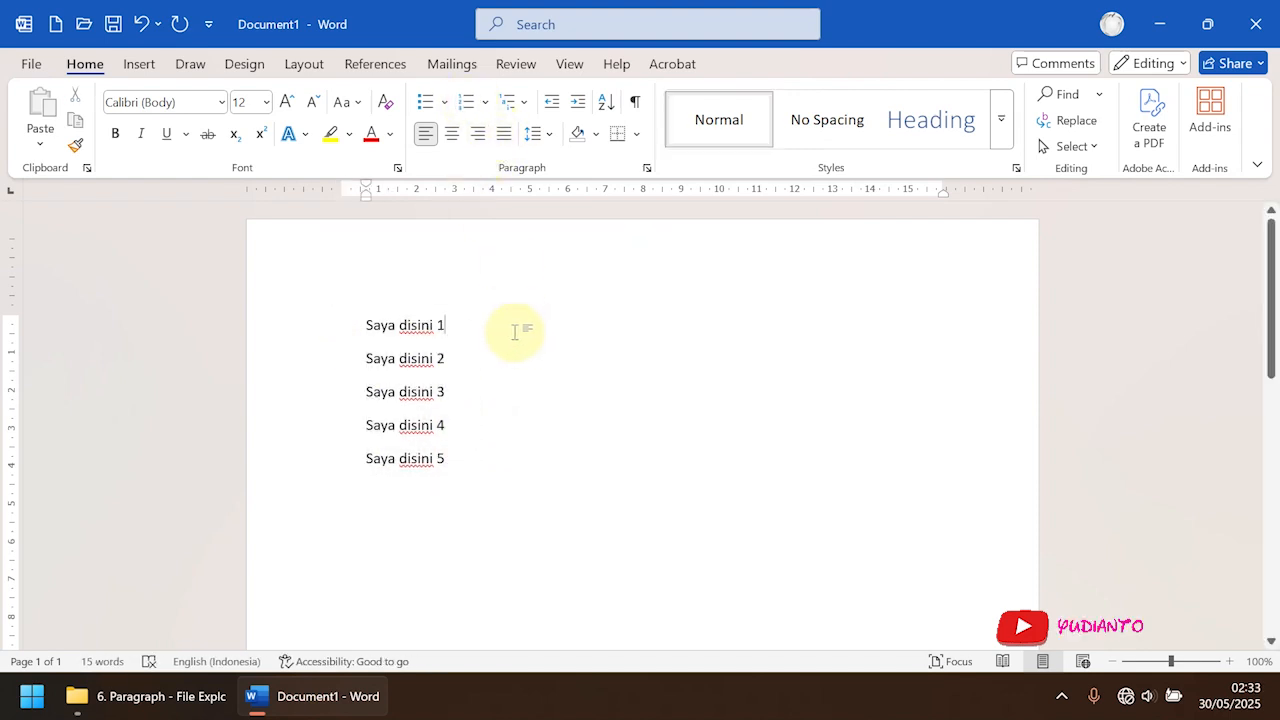
{"action": "key", "text": "Return"}
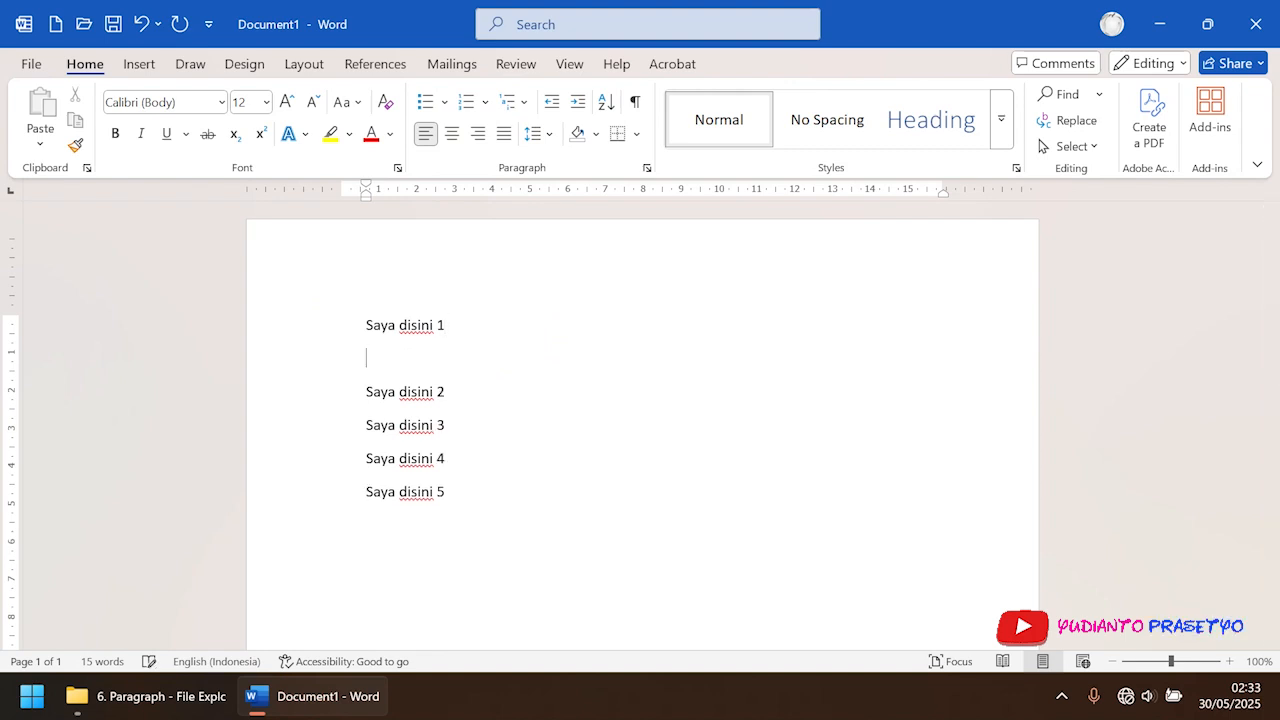
- Add the indented lines "Saya disini 1a" and "Saya disini 1b" below "Saya disini 1"
{"action": "type", "text": "saya disini"}
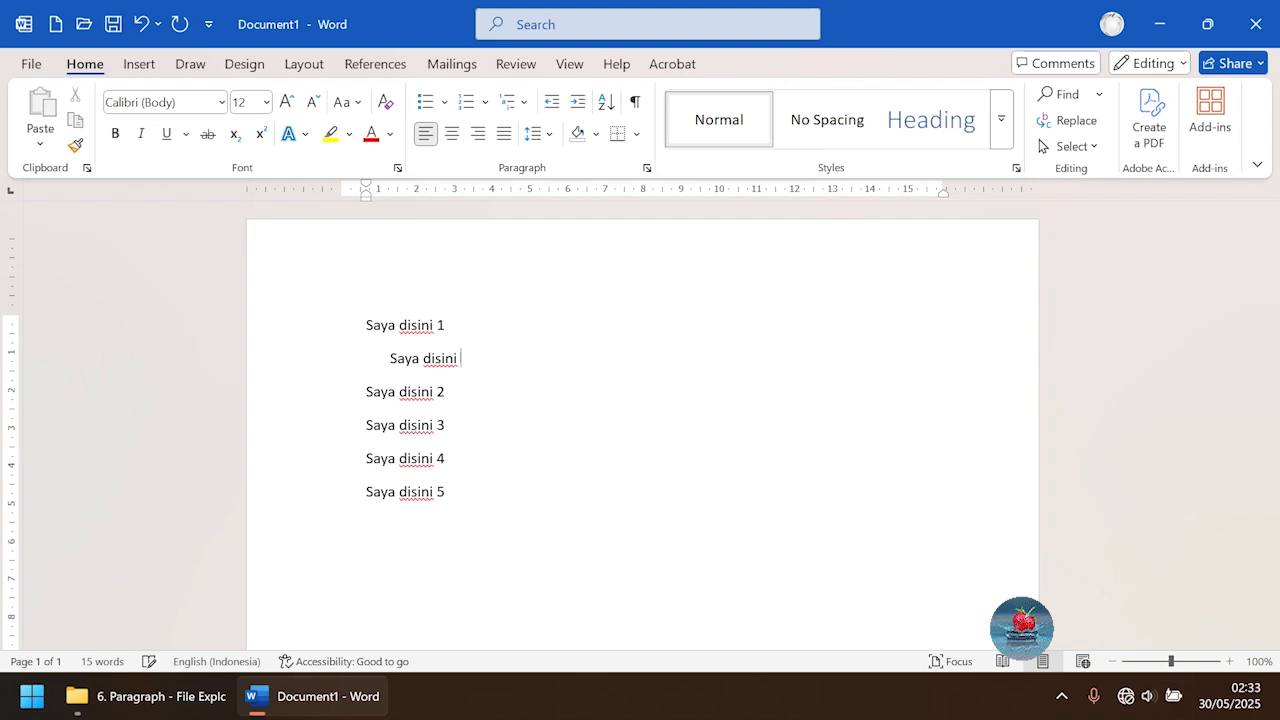
{"action": "type", "text": " 1a"}
{"action": "key", "text": "Return"}
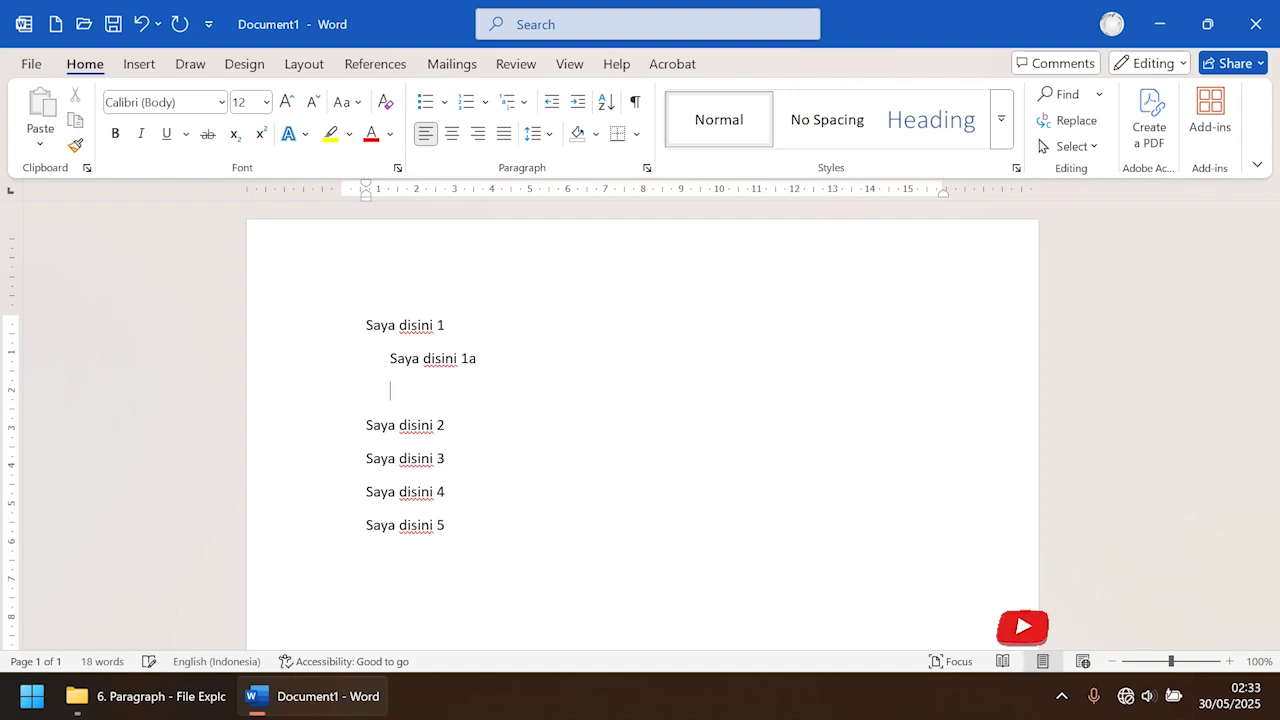
{"action": "type", "text": "say"}
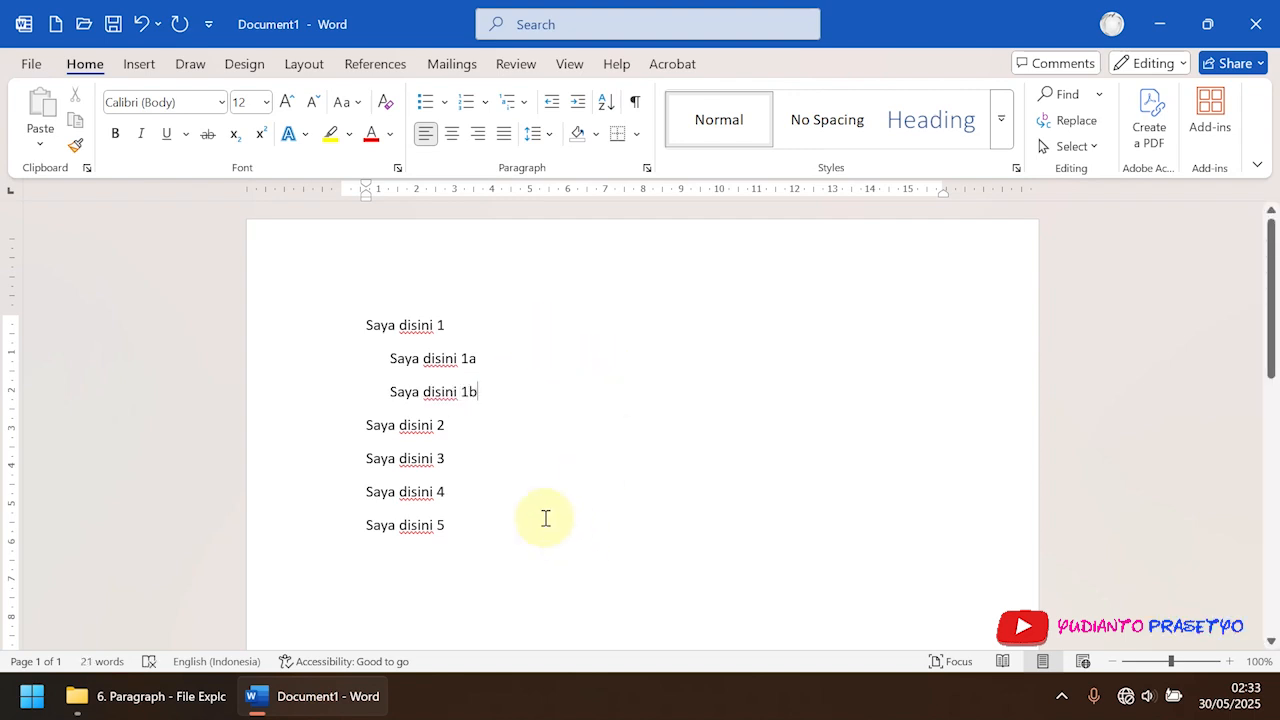
- Apply the 1) a) i) multilevel list format to all seven lines, and view the other multilevel list options
{"action": "left_click_drag", "start_coordinate": [500, 526], "coordinate": [335, 327]}
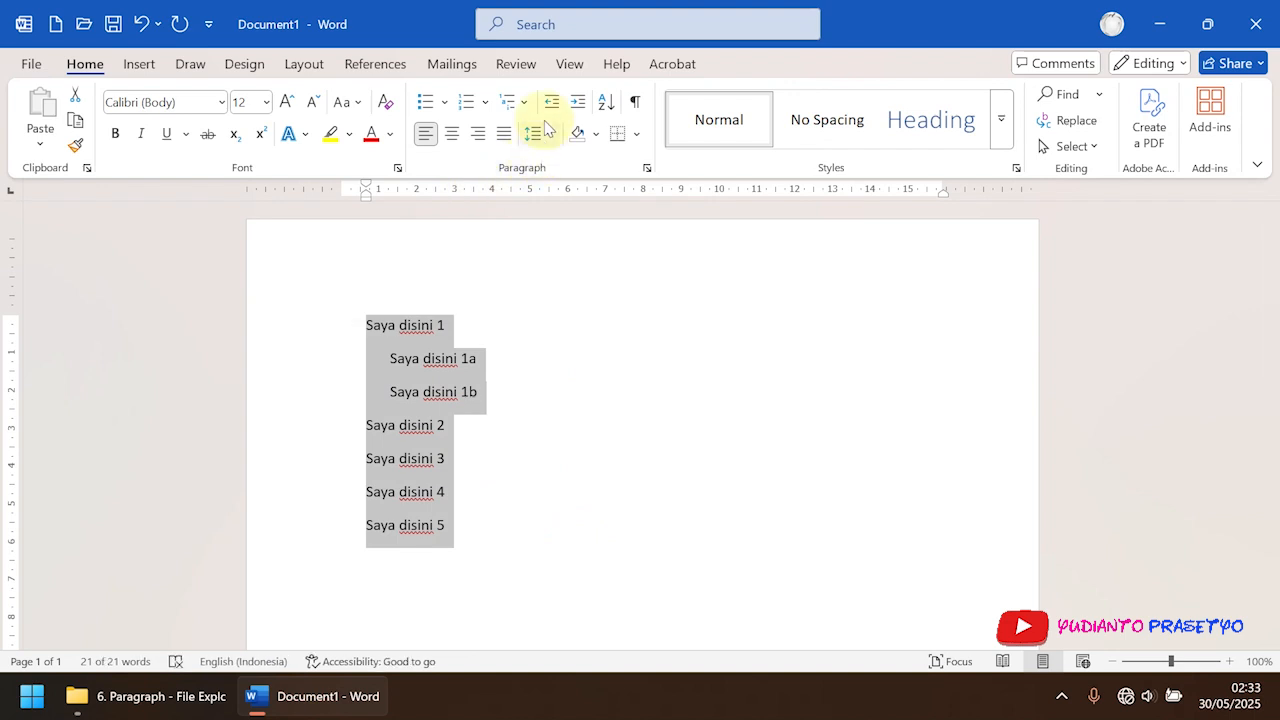
{"action": "left_click", "coordinate": [512, 104]}
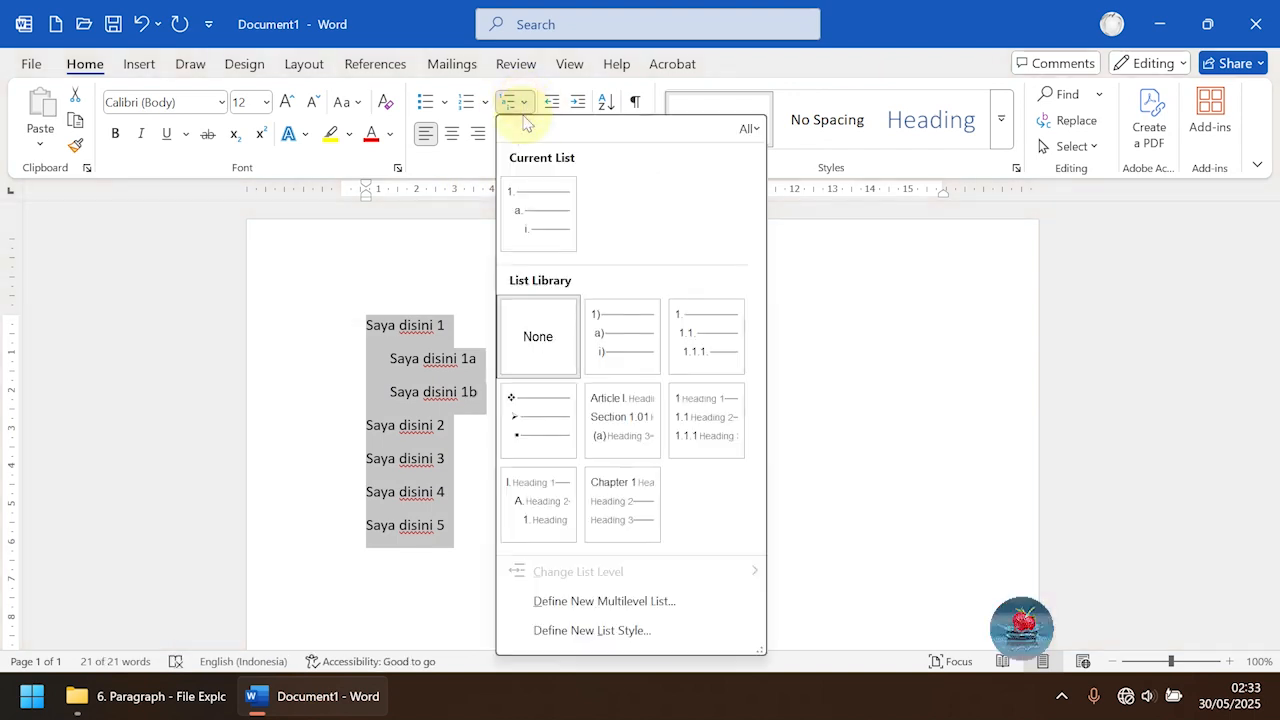
{"action": "left_click", "coordinate": [639, 354]}
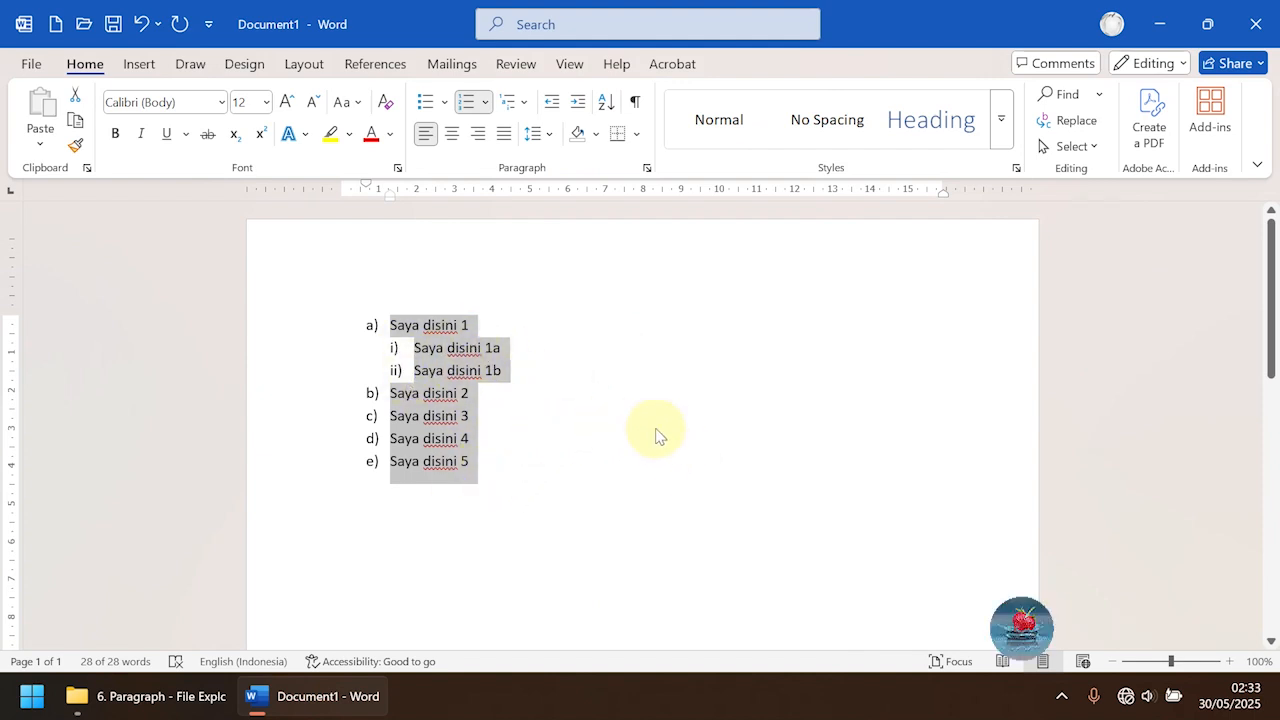
{"action": "left_click", "coordinate": [512, 102]}
{"action": "mouse_move", "coordinate": [624, 422]}
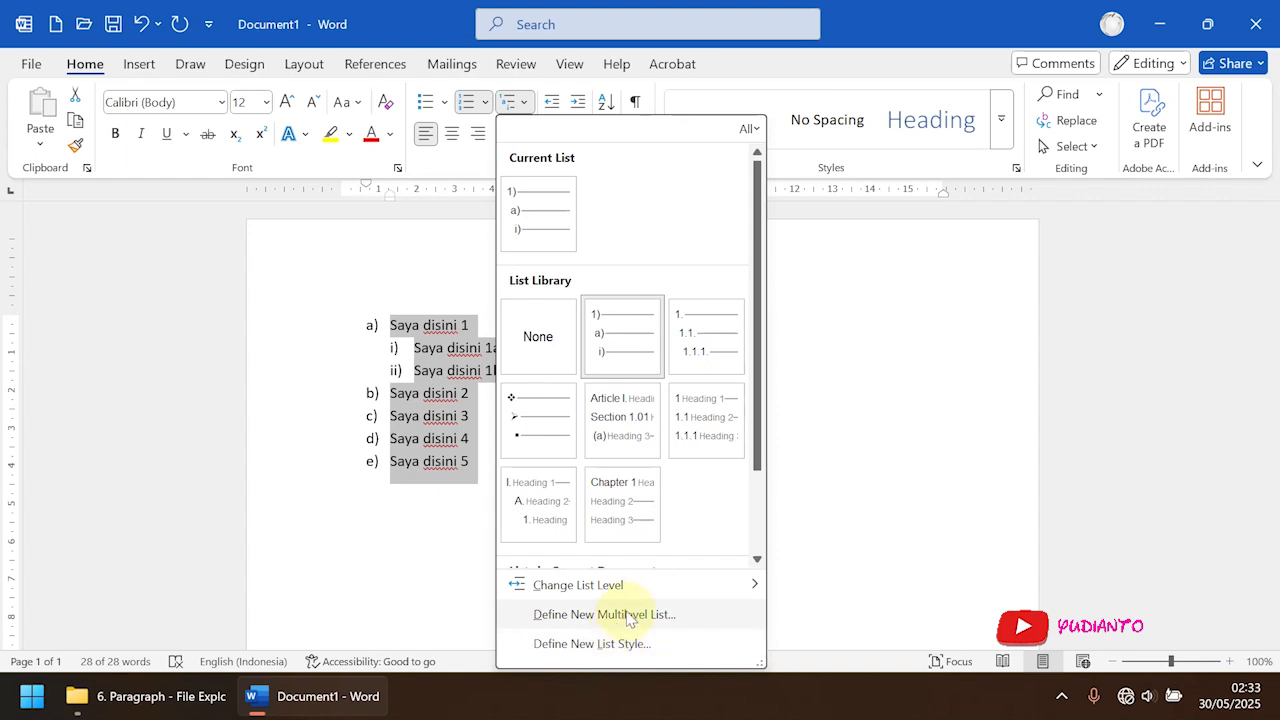
{"action": "mouse_move", "coordinate": [720, 586]}
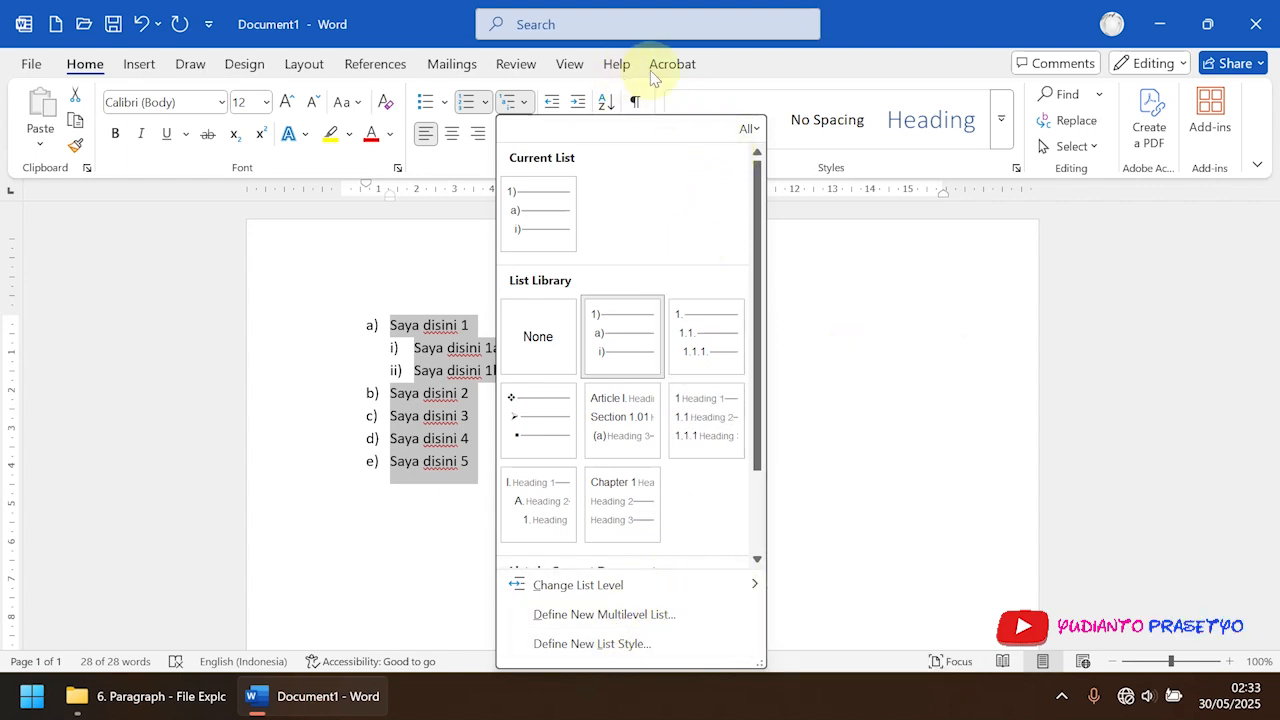
{"action": "left_click", "coordinate": [750, 66]}
{"action": "left_click", "coordinate": [626, 463]}
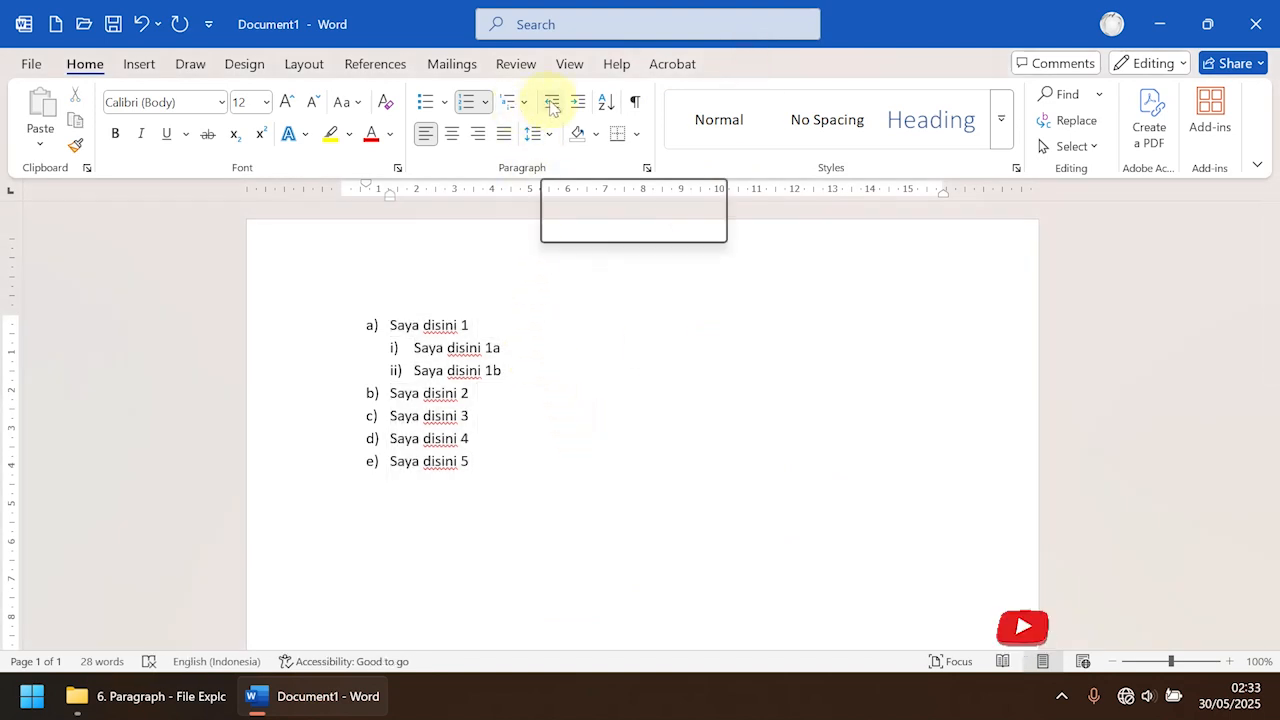
- Decrease the indent of the "Saya disini 1a" and "Saya disini 1b" sub-items by one level, and increase it again
{"action": "left_click", "coordinate": [514, 370]}
{"action": "left_click_drag", "start_coordinate": [514, 370], "coordinate": [410, 348]}
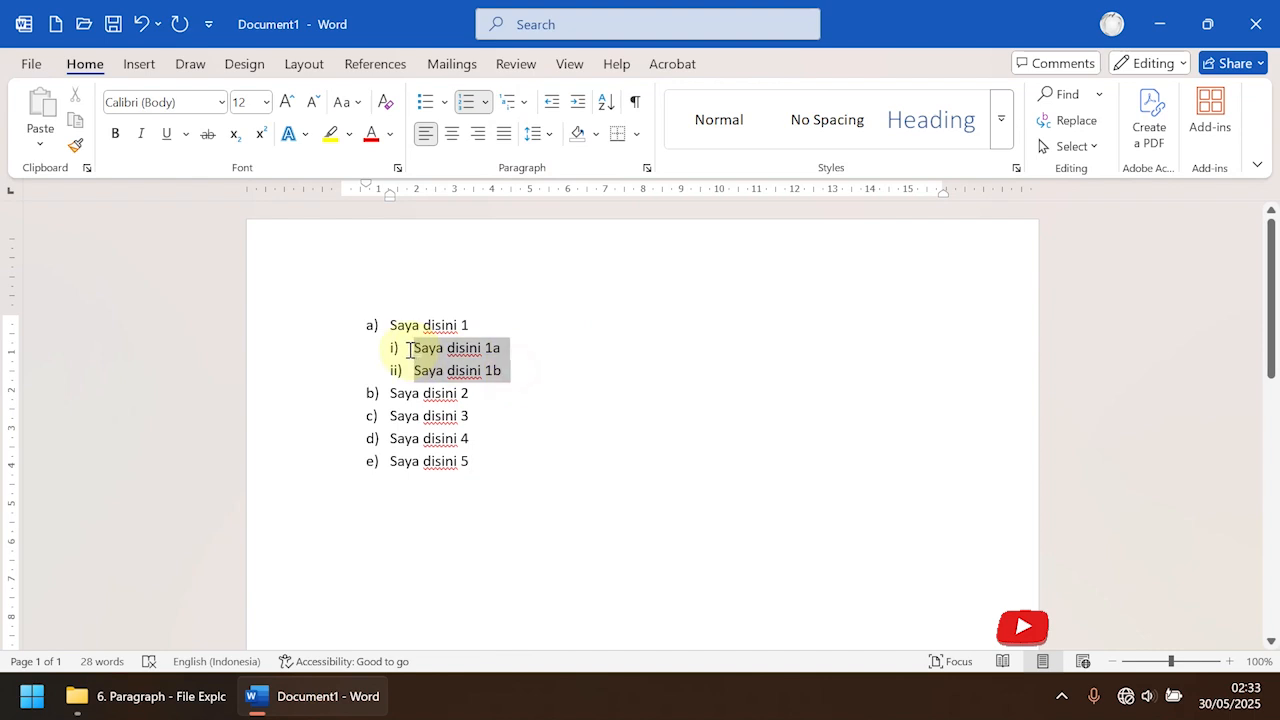
{"action": "left_click", "coordinate": [551, 104]}
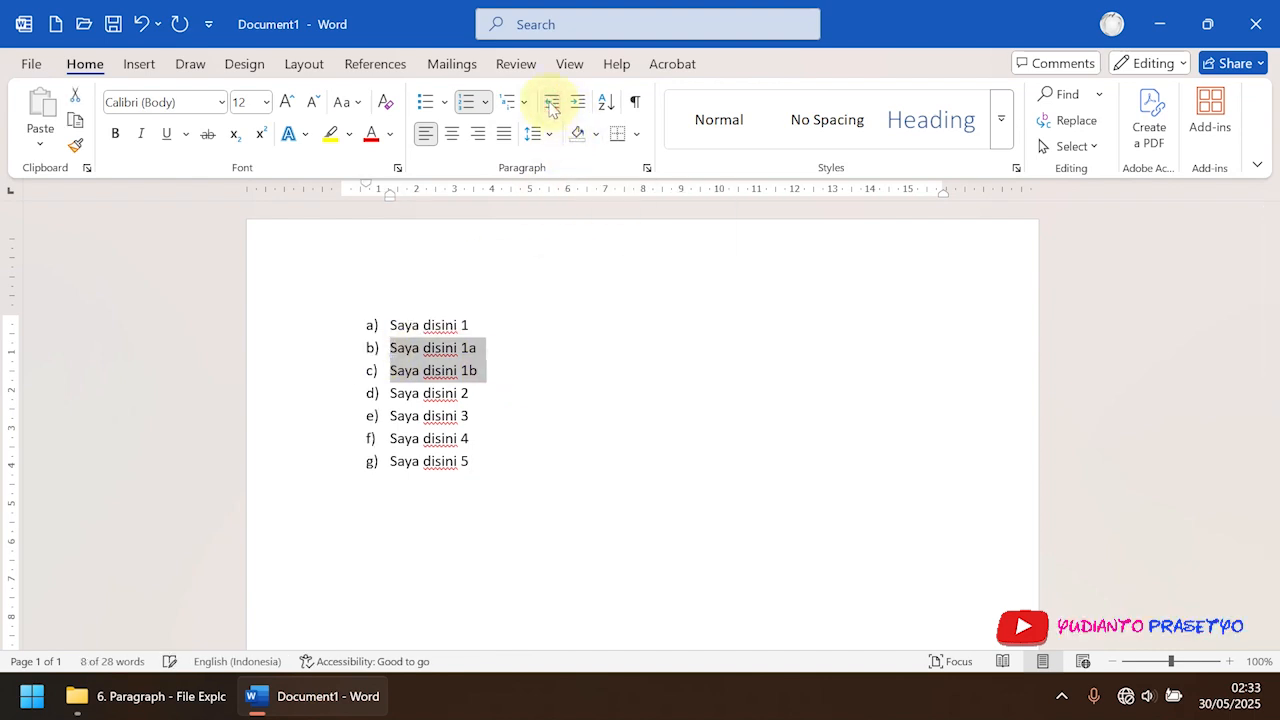
{"action": "left_click", "coordinate": [581, 105]}
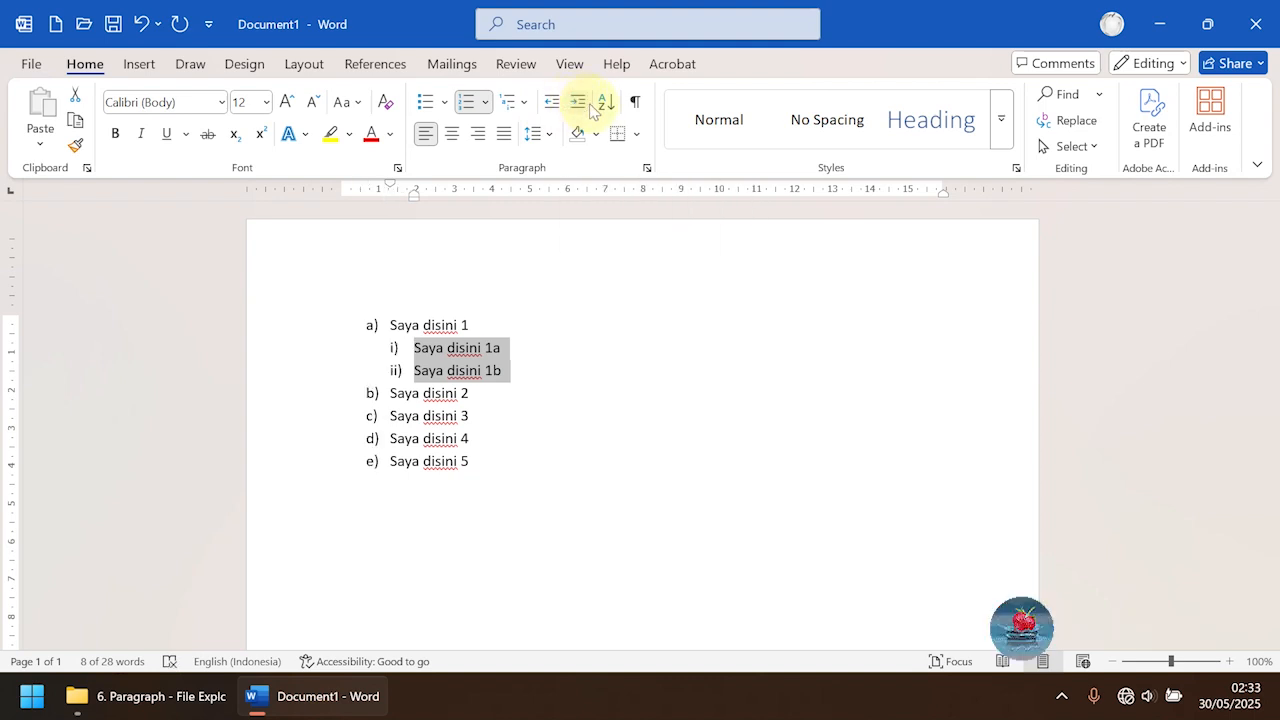
- Sort the 1a and 1b sub-items by paragraphs as text in ascending order, and look through the sort type options
{"action": "left_click", "coordinate": [609, 104]}
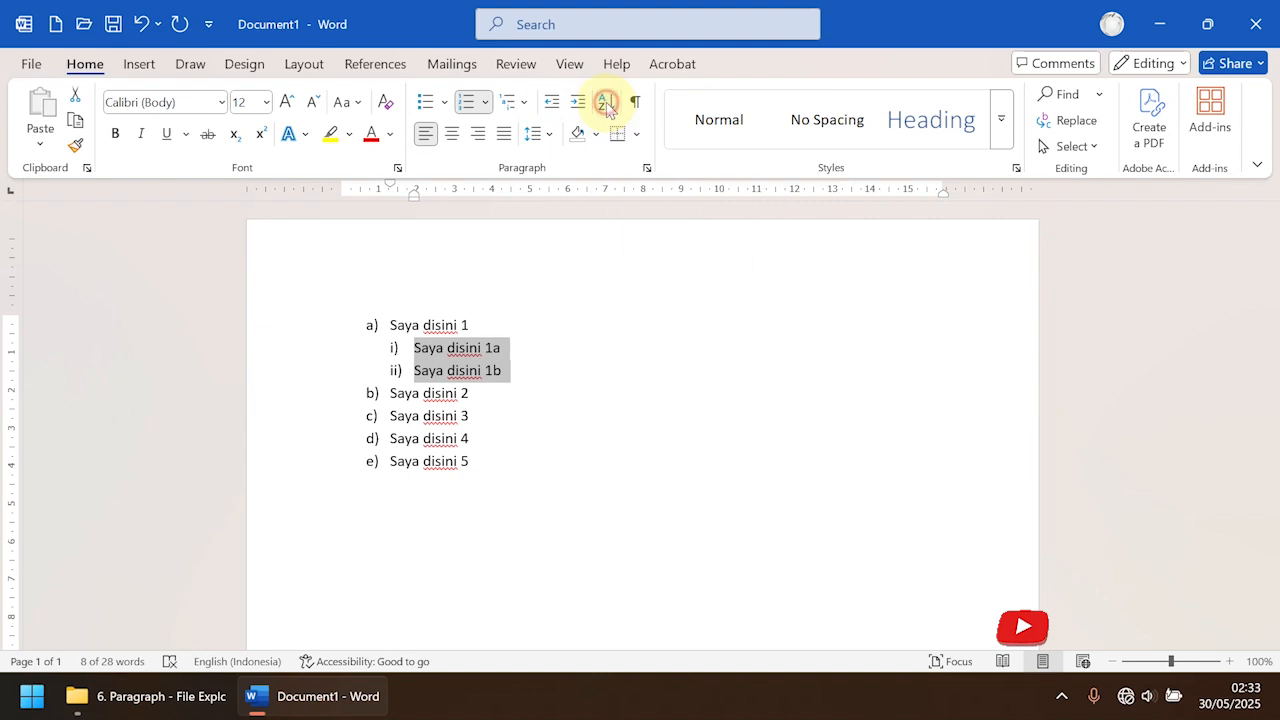
{"action": "left_click", "coordinate": [720, 461]}
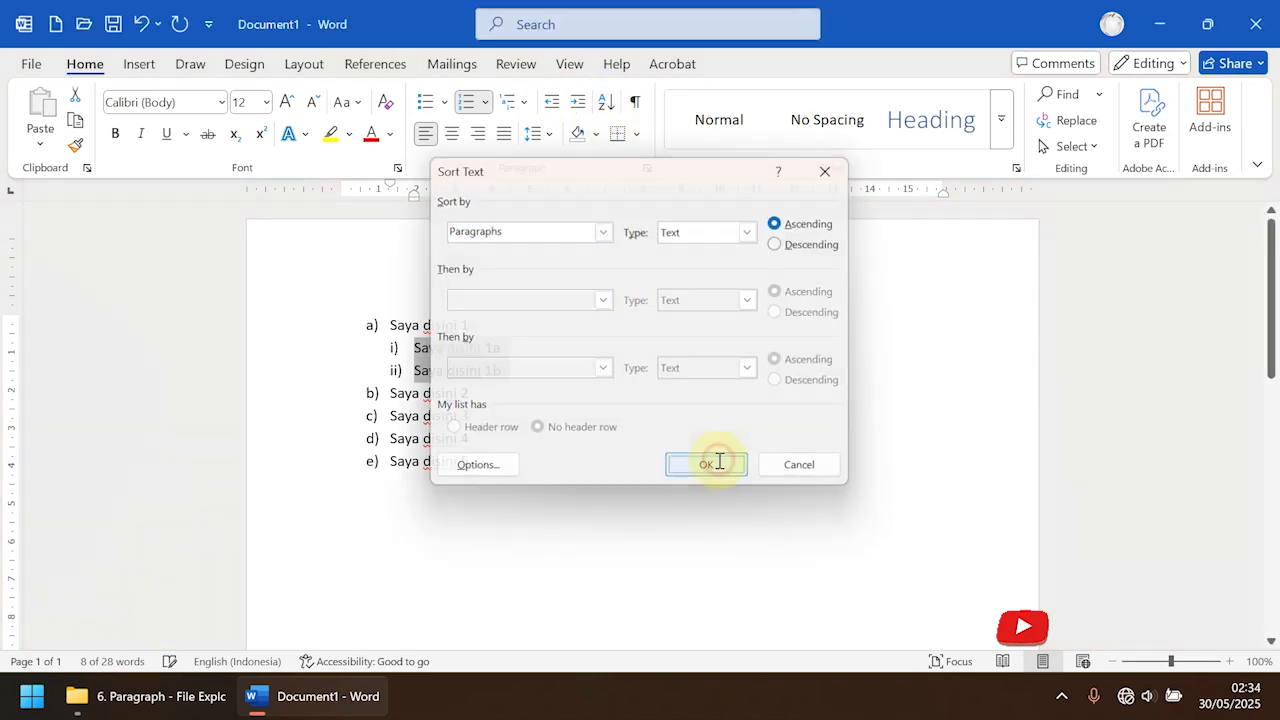
{"action": "left_click", "coordinate": [606, 101]}
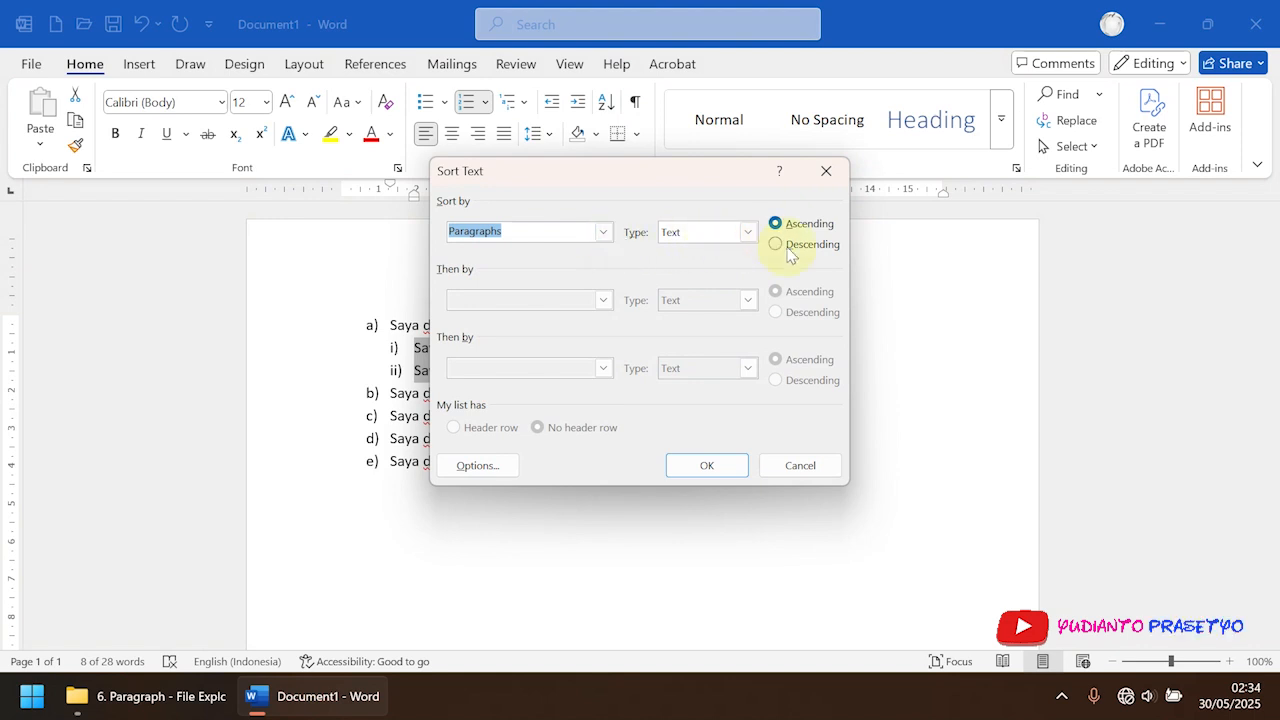
{"action": "left_click", "coordinate": [748, 232]}
{"action": "left_click", "coordinate": [745, 234]}
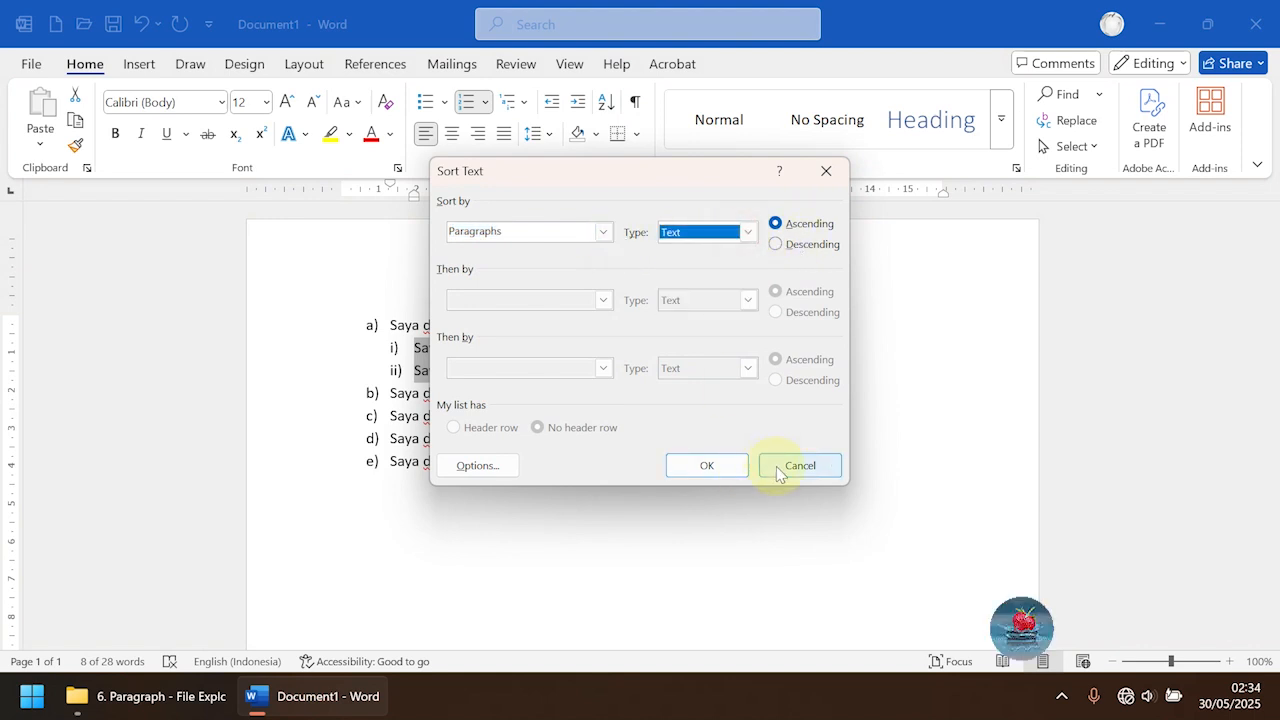
{"action": "left_click", "coordinate": [747, 232]}
{"action": "left_click", "coordinate": [714, 265]}
{"action": "left_click", "coordinate": [728, 466]}
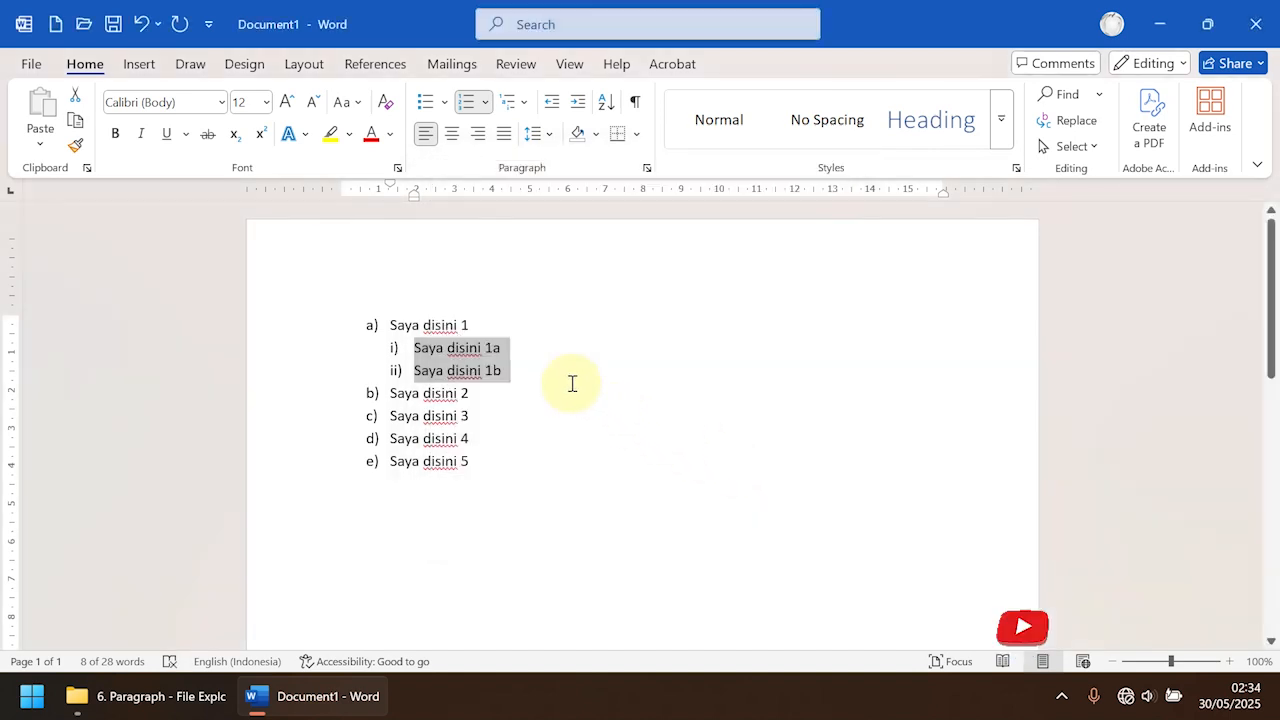
{"action": "left_click", "coordinate": [607, 103]}
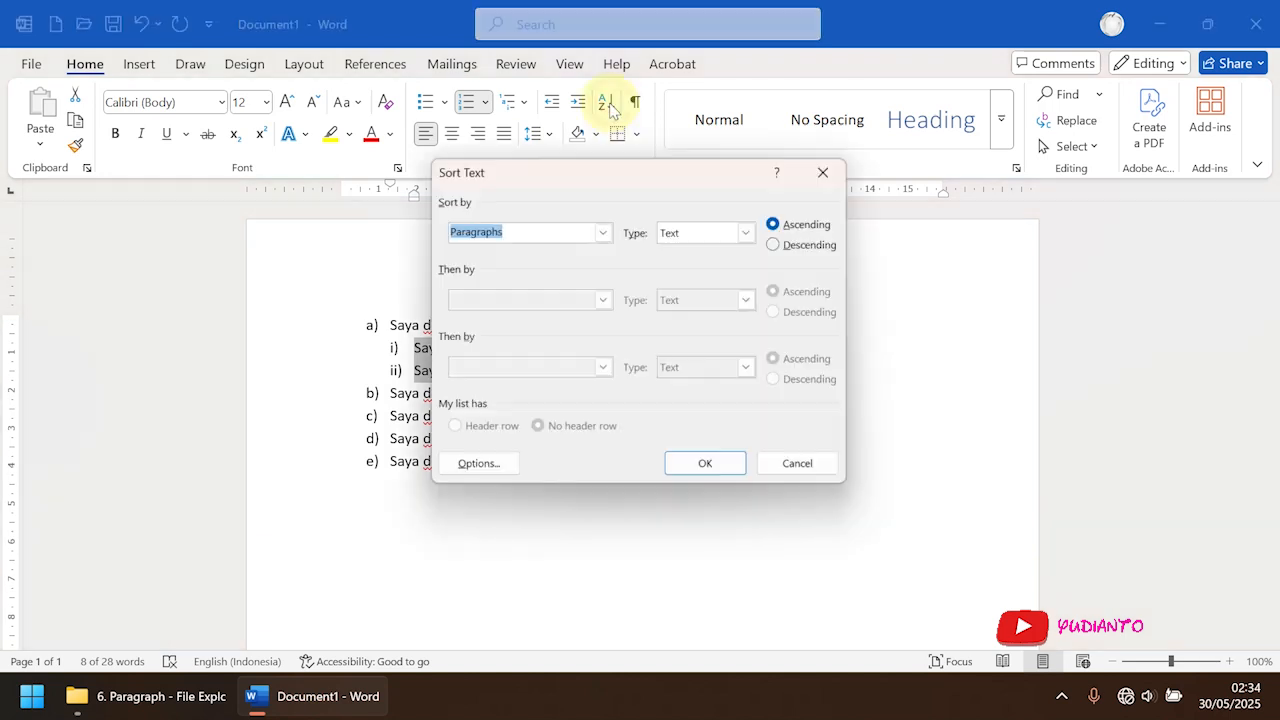
{"action": "left_click", "coordinate": [800, 466]}
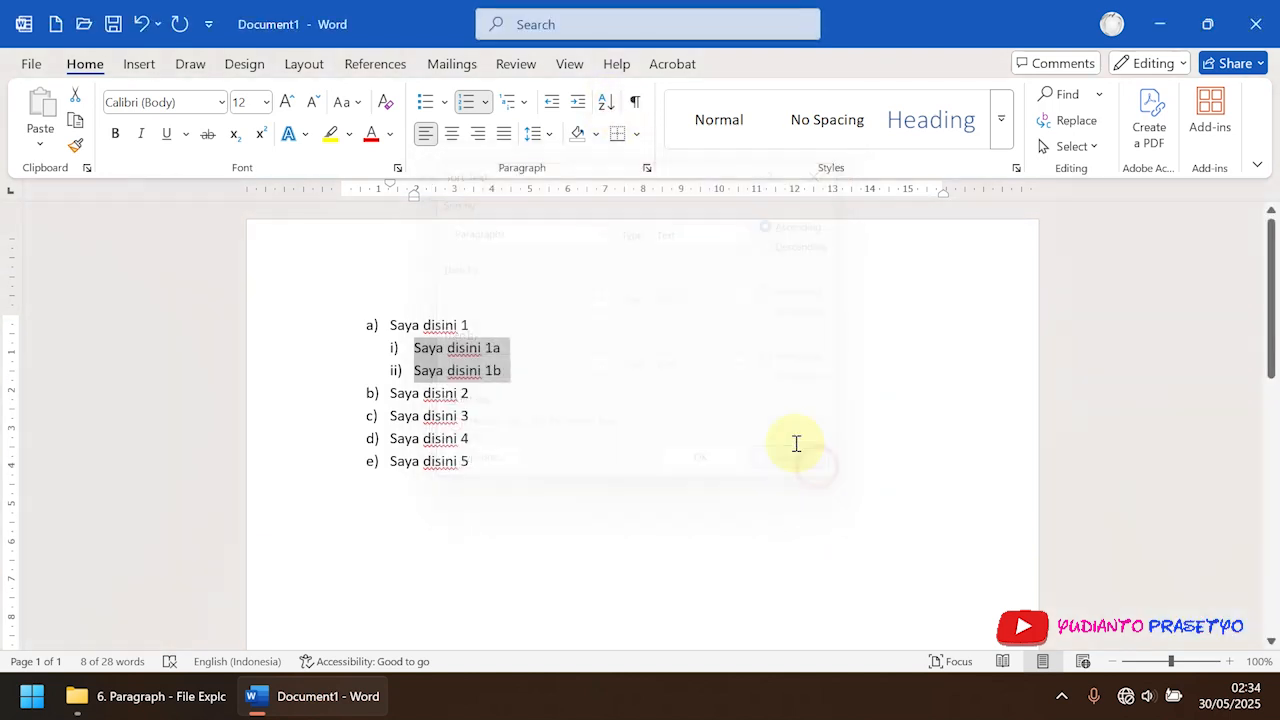
- Show and hide the formatting marks, and justify the 1a and 1b sub-items after trying center and right alignment
{"action": "left_click", "coordinate": [634, 104]}
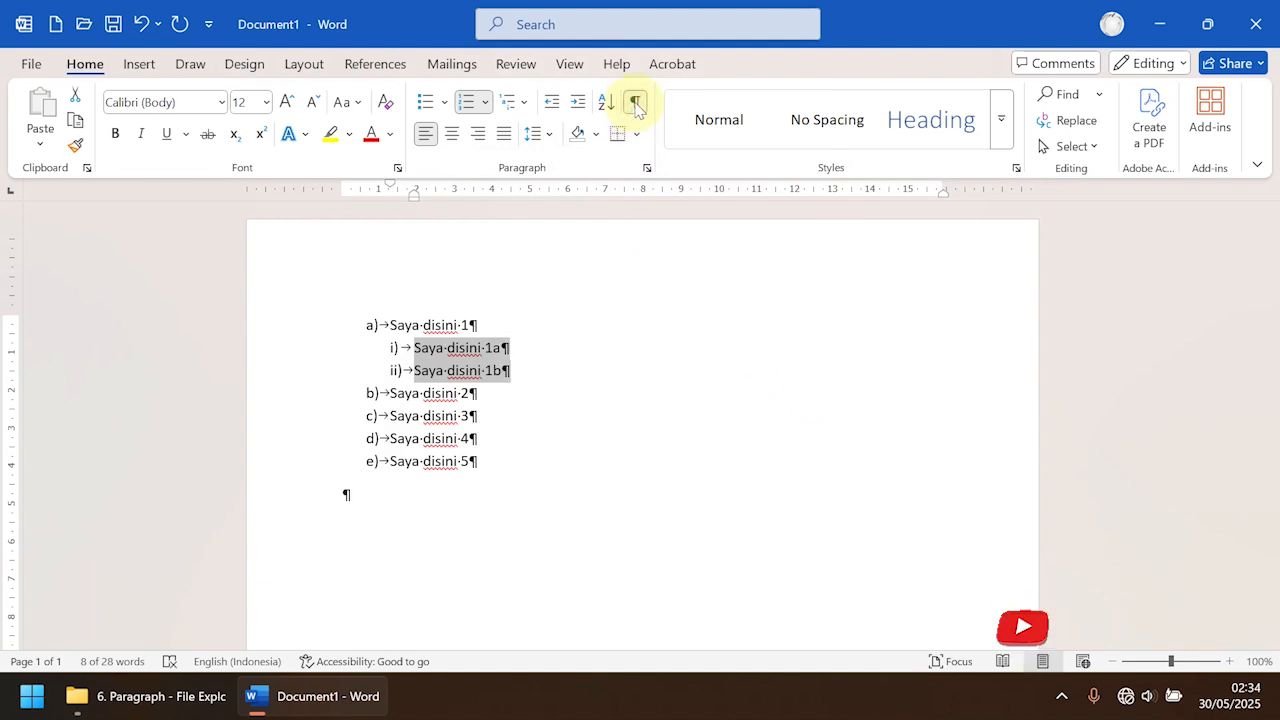
{"action": "left_click", "coordinate": [636, 106]}
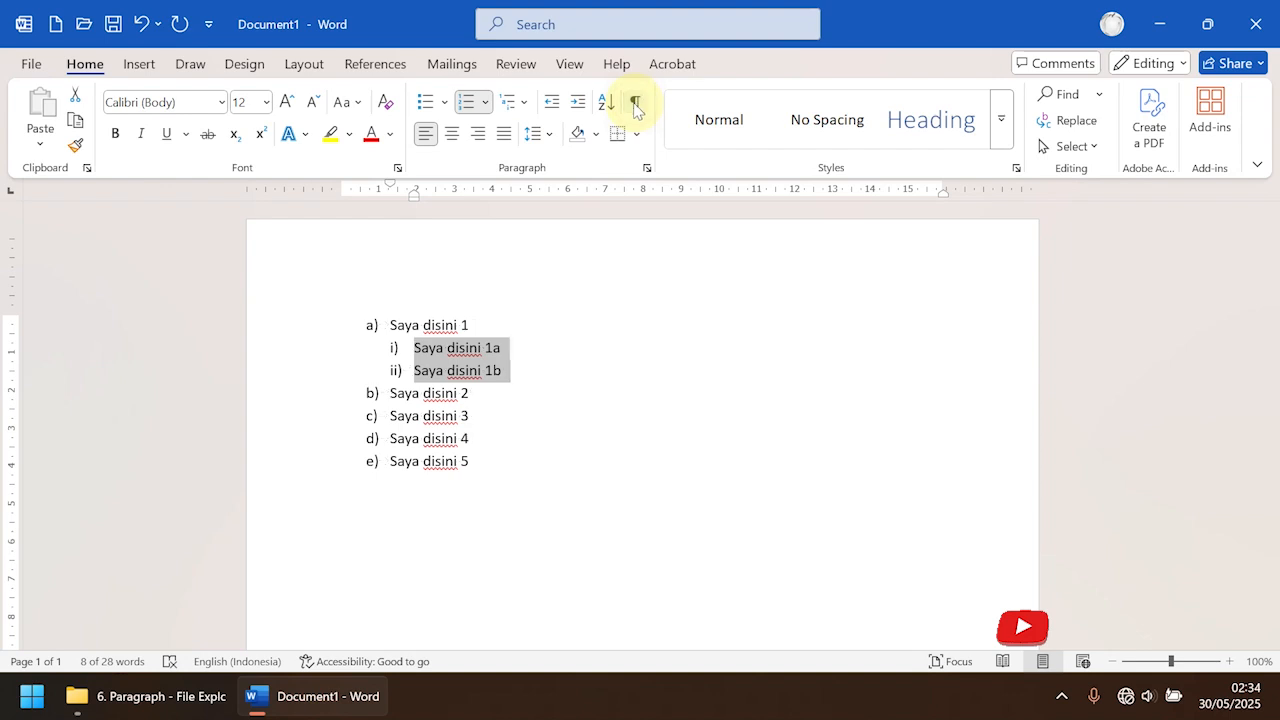
{"action": "left_click", "coordinate": [451, 136]}
{"action": "left_click", "coordinate": [478, 135]}
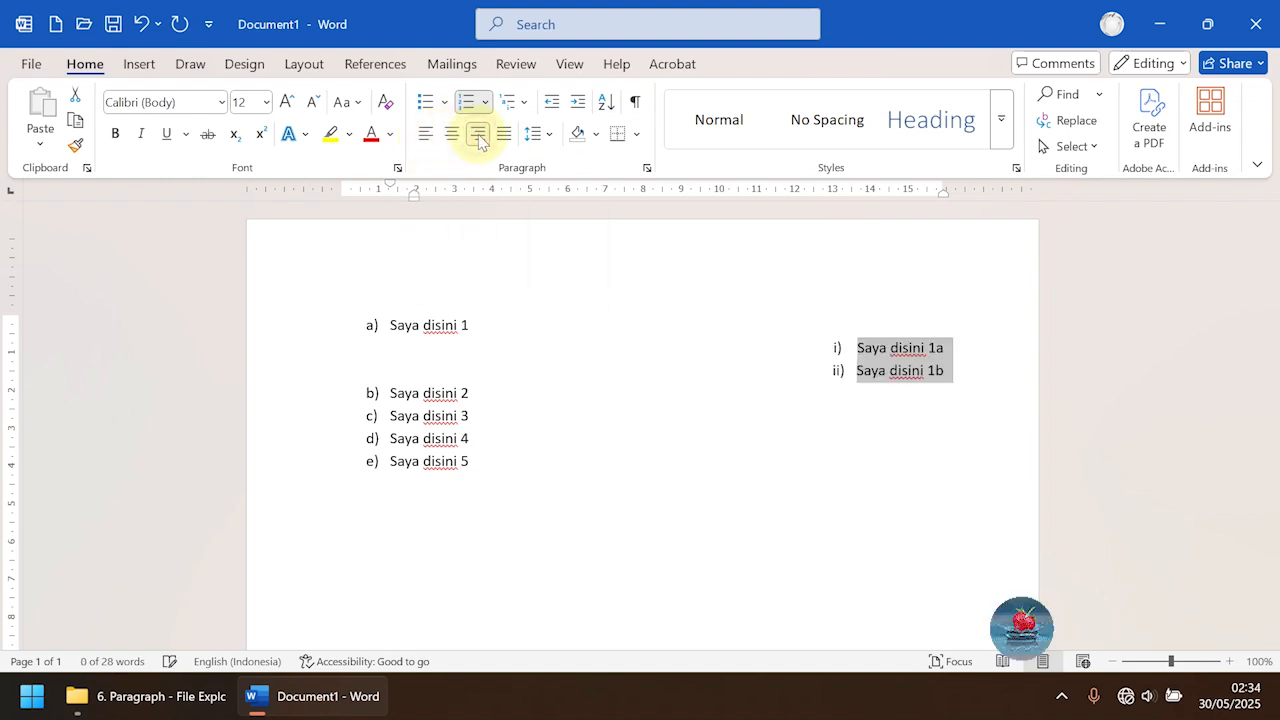
{"action": "left_click", "coordinate": [504, 136]}
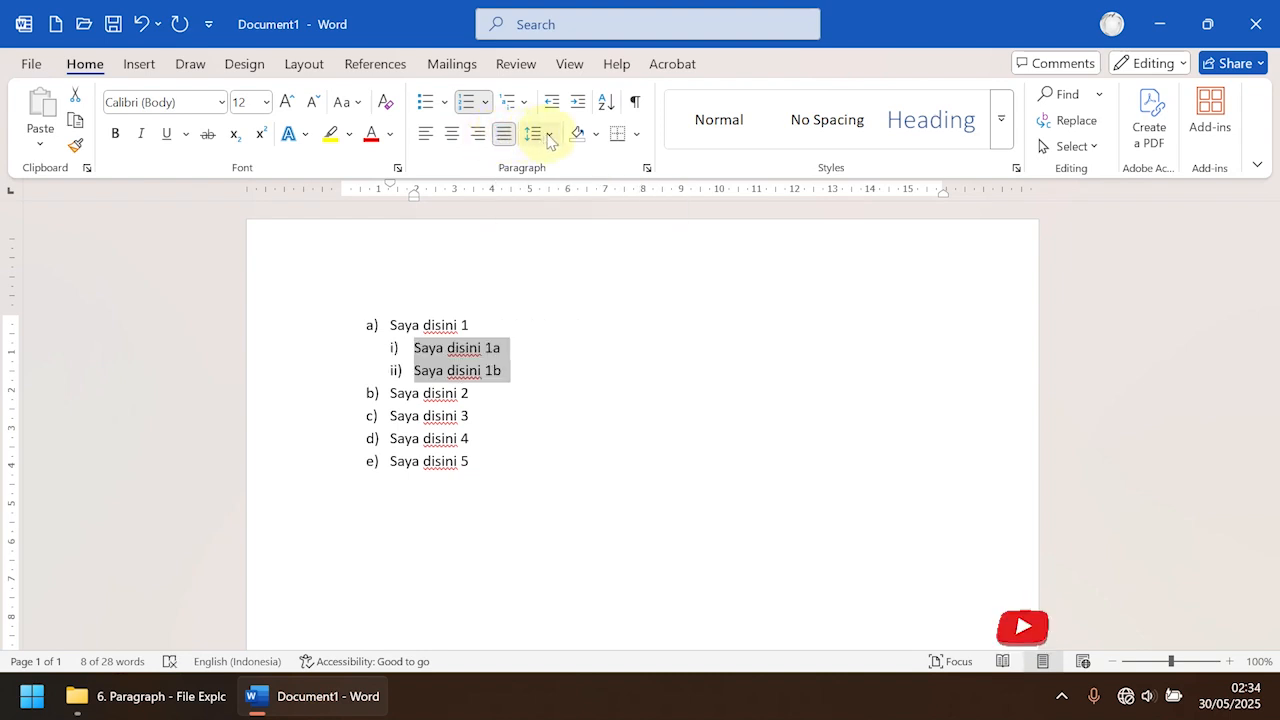
- Try adding space before the paragraphs of all seven list lines, and undo the added spacing
{"action": "left_click", "coordinate": [534, 491]}
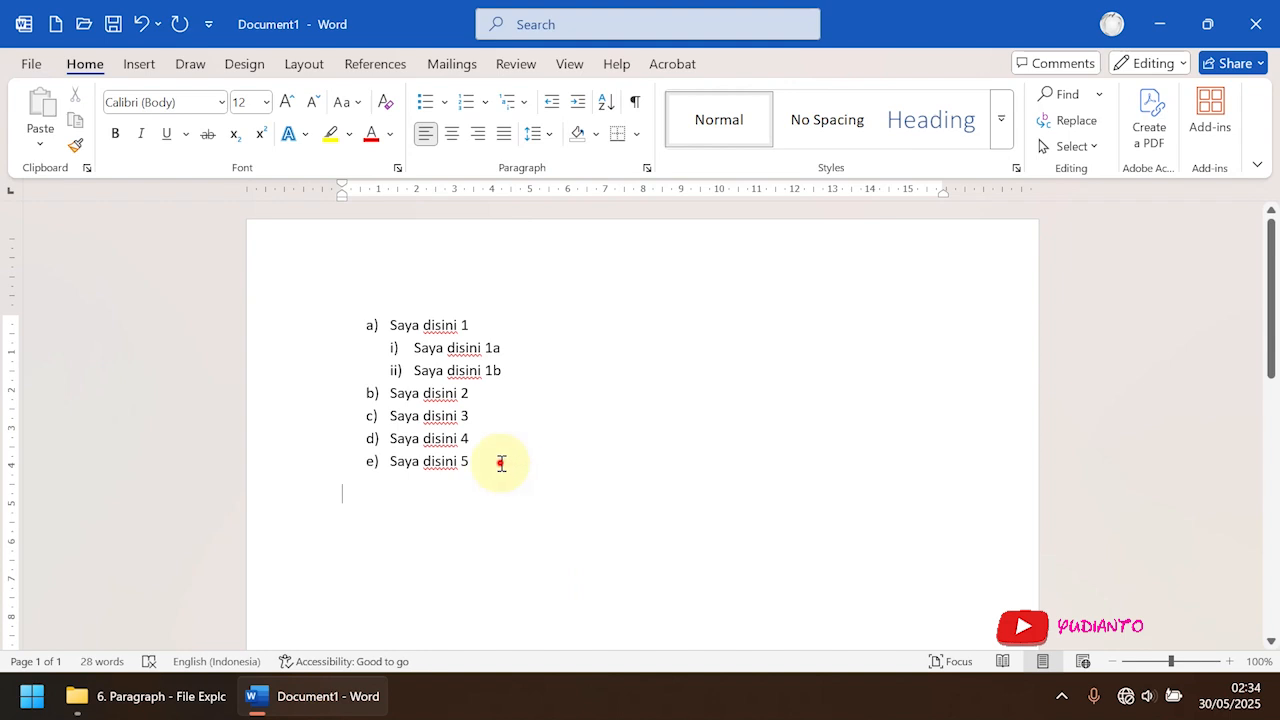
{"action": "left_click_drag", "start_coordinate": [501, 463], "coordinate": [351, 291]}
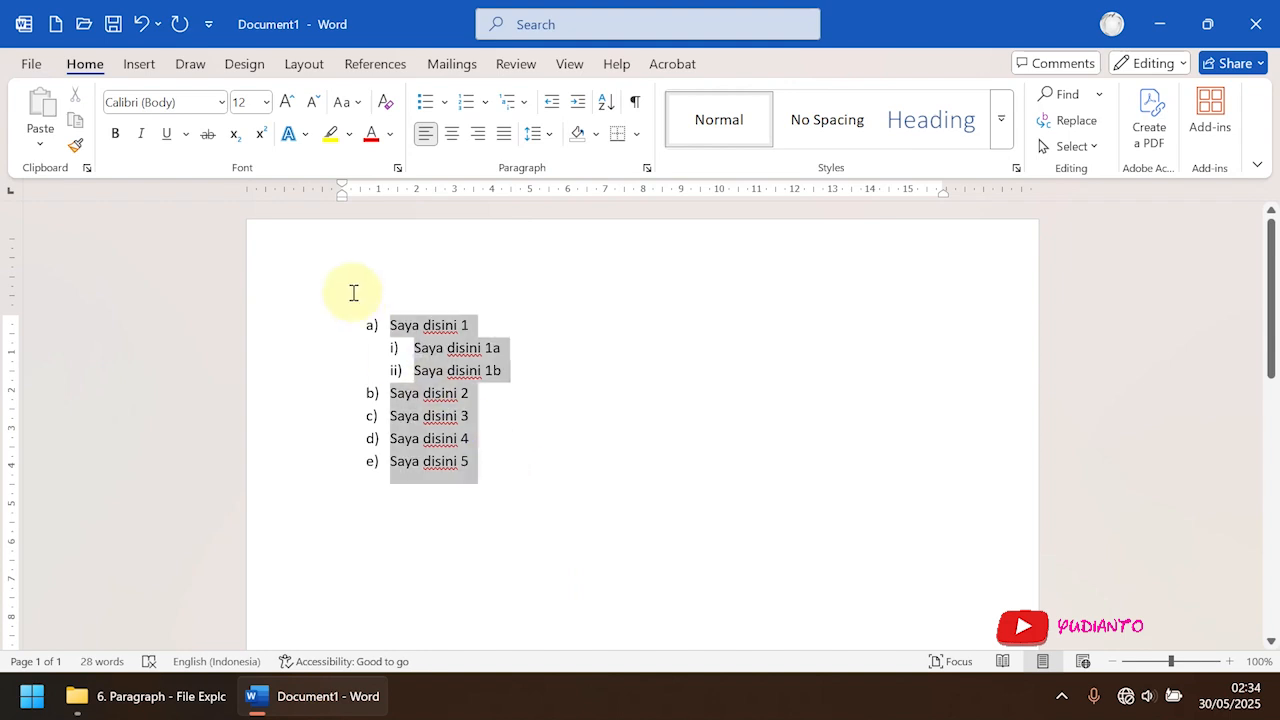
{"action": "left_click", "coordinate": [551, 139]}
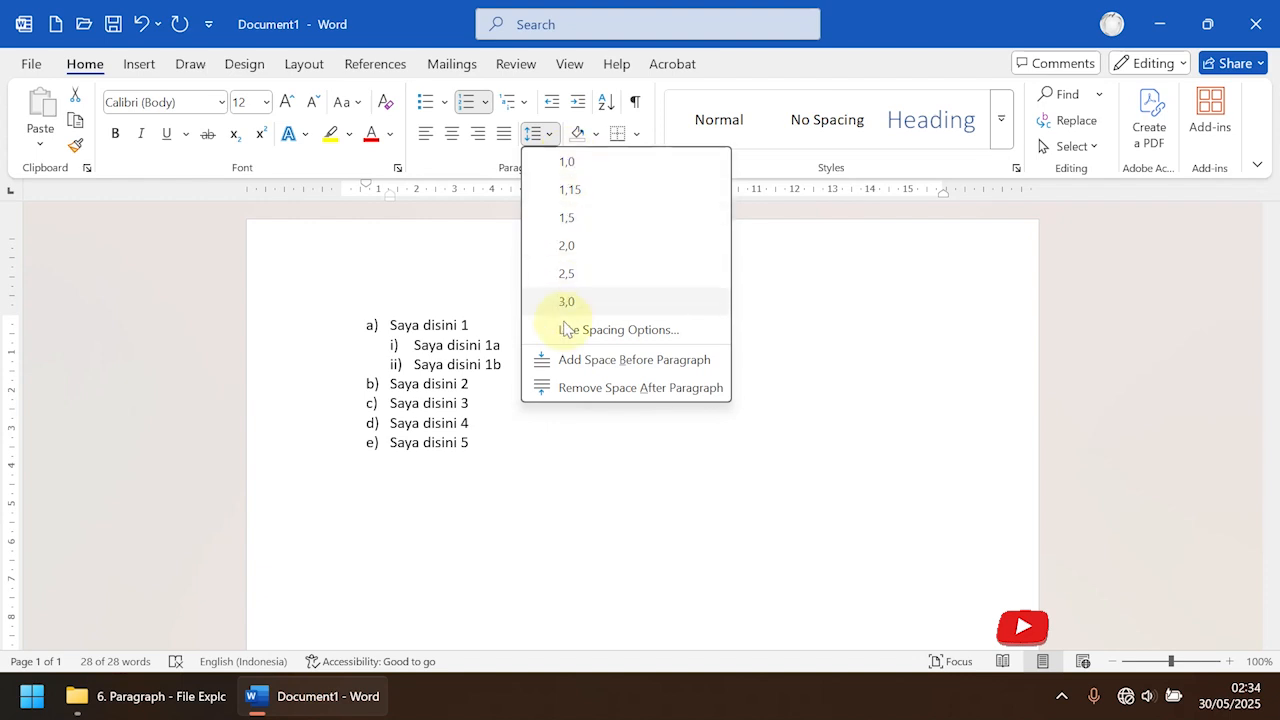
{"action": "left_click", "coordinate": [572, 366]}
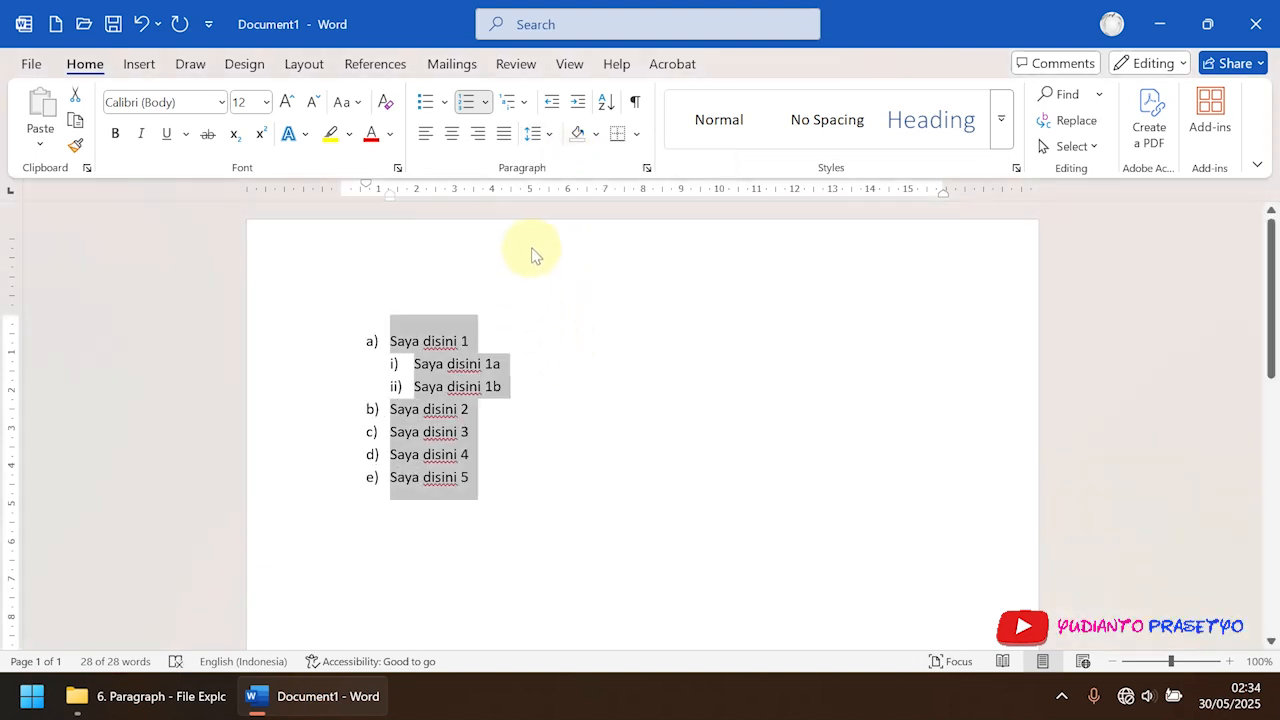
{"action": "key", "text": "ctrl+z"}
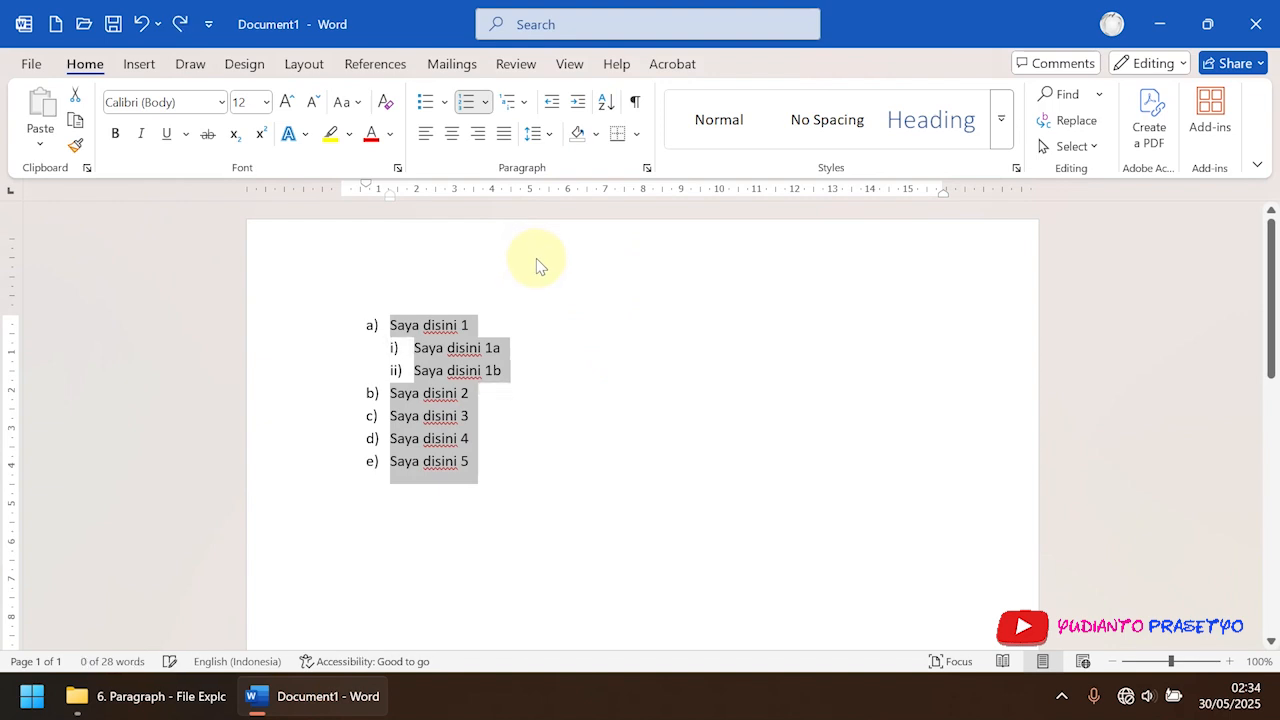
- Examine the shading colors for the seven lines with High-contrast only on and off, and view the custom color settings without applying any
{"action": "left_click", "coordinate": [594, 133]}
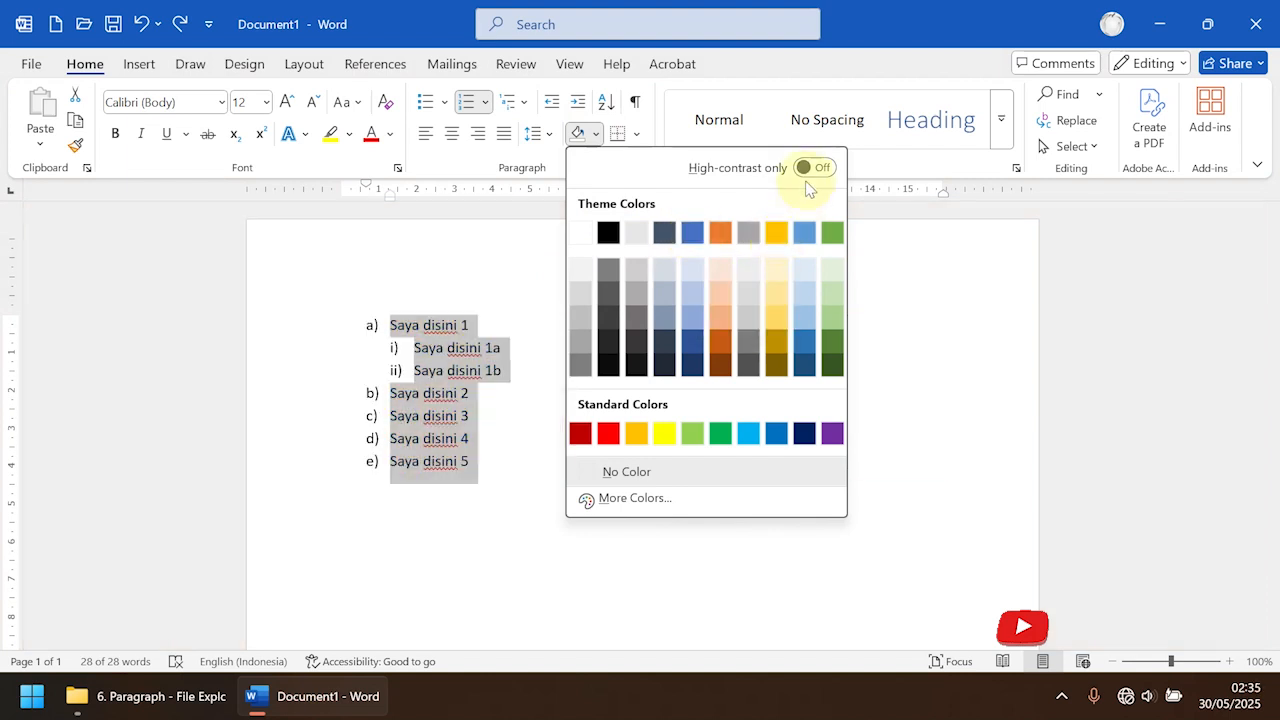
{"action": "left_click", "coordinate": [812, 167]}
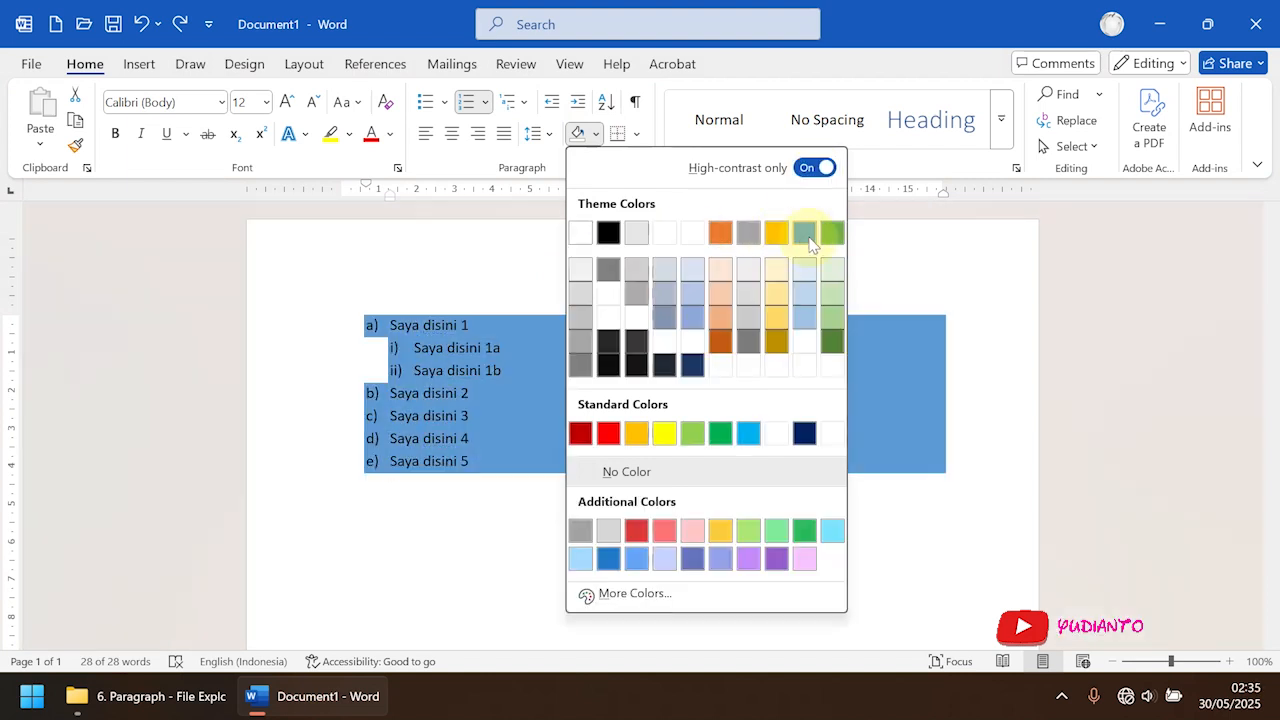
{"action": "left_click", "coordinate": [806, 168]}
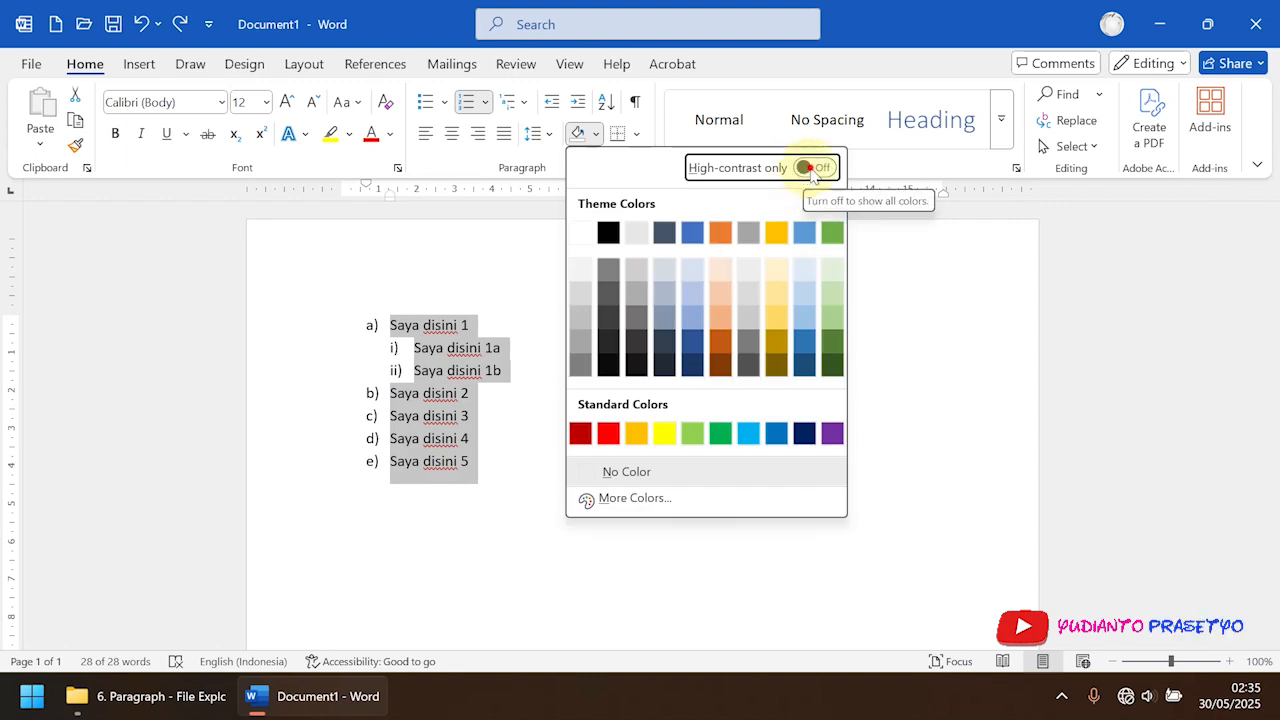
{"action": "left_click", "coordinate": [812, 168]}
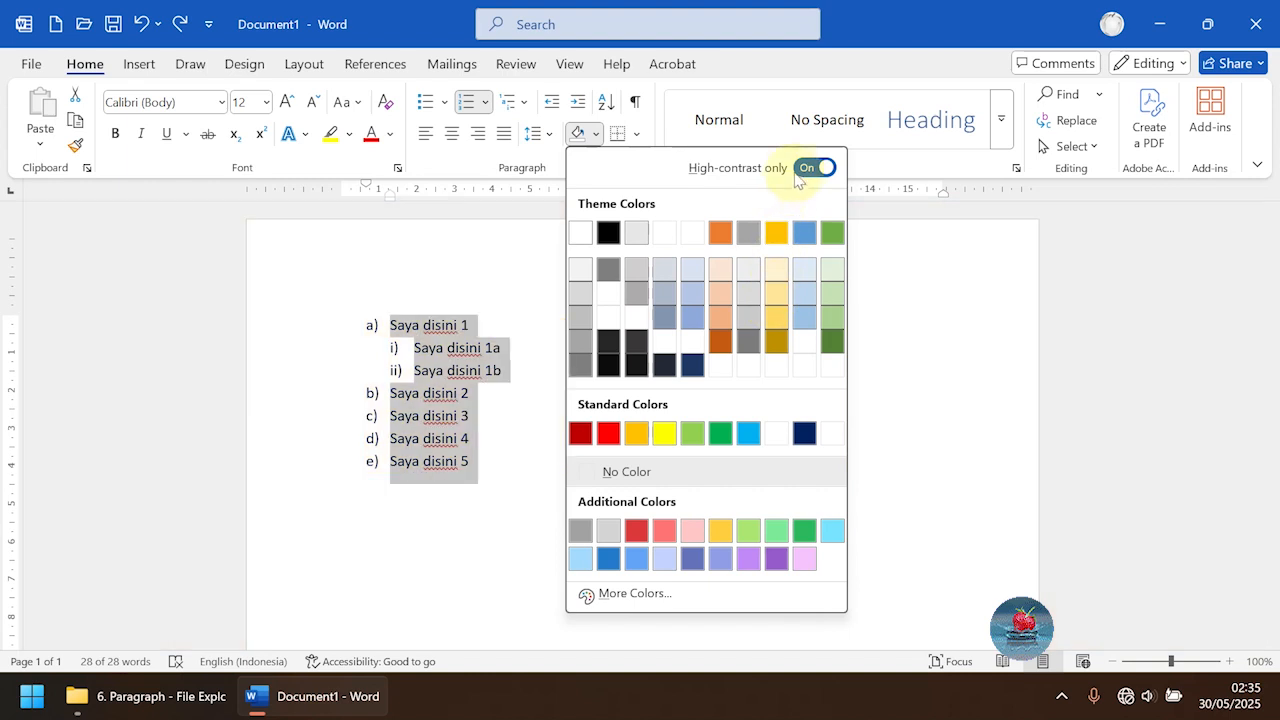
{"action": "left_click", "coordinate": [800, 172]}
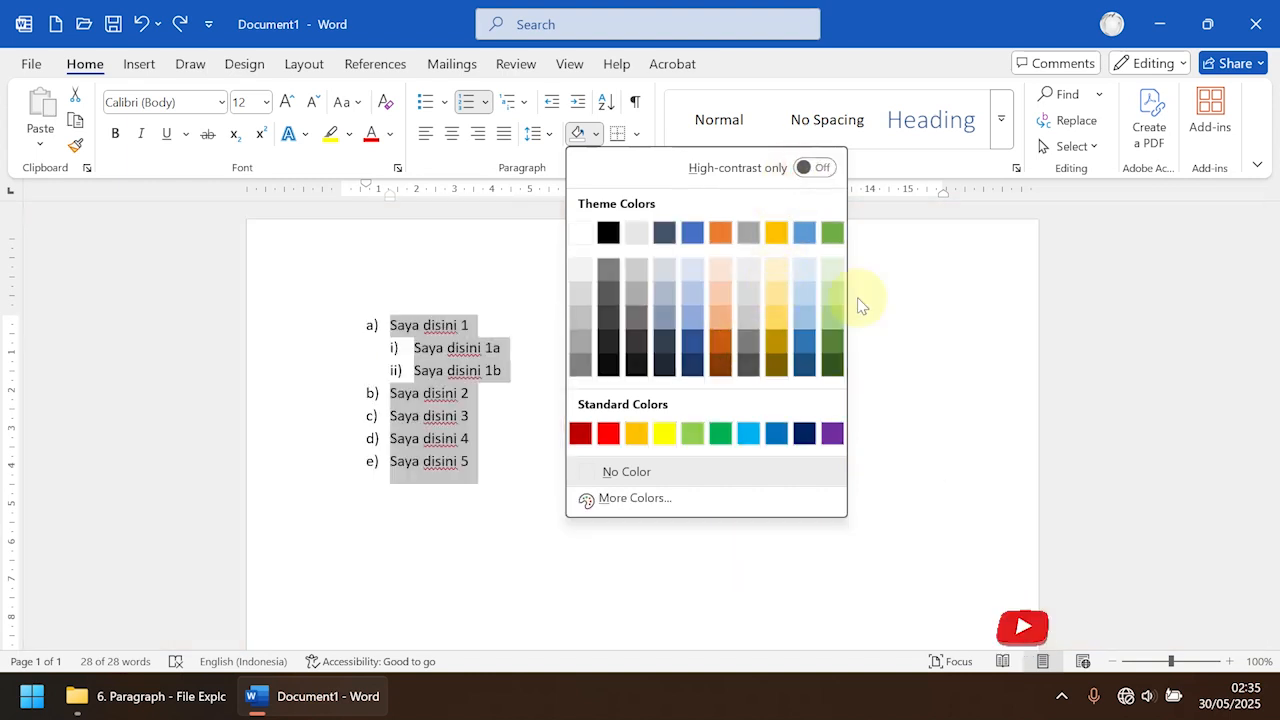
{"action": "left_click", "coordinate": [662, 505]}
{"action": "left_click", "coordinate": [597, 212]}
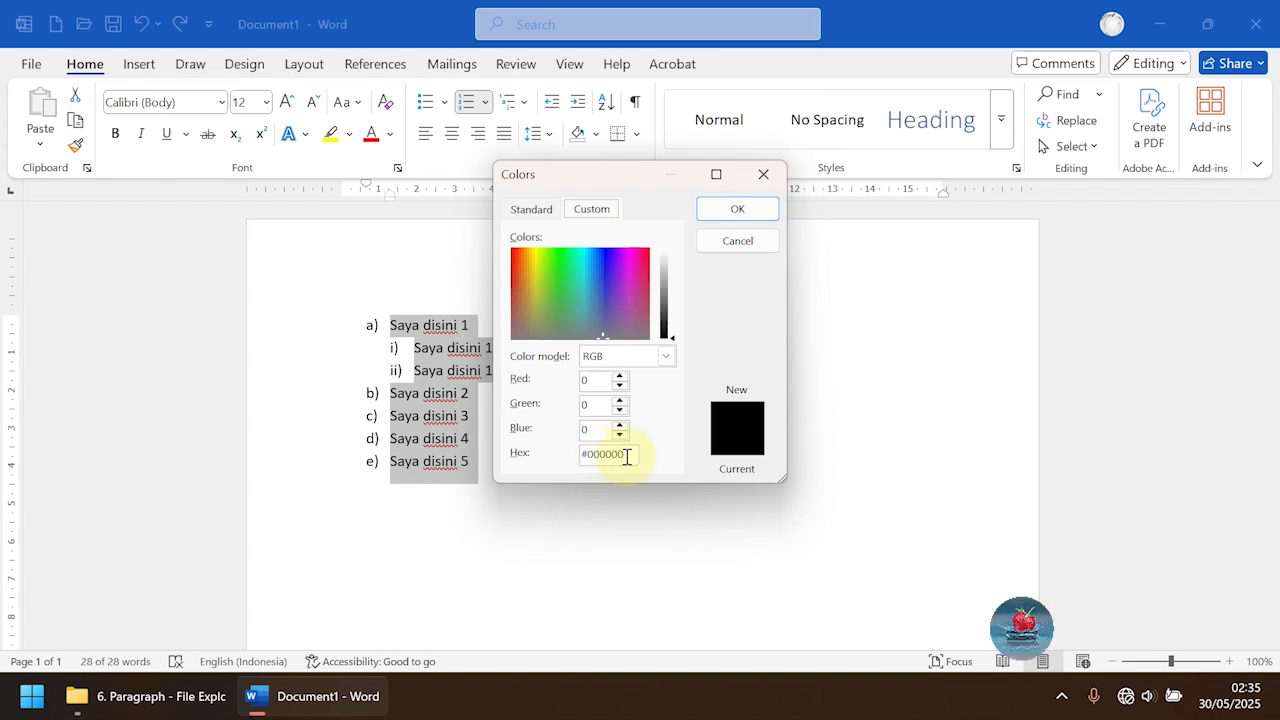
{"action": "left_click", "coordinate": [730, 243]}
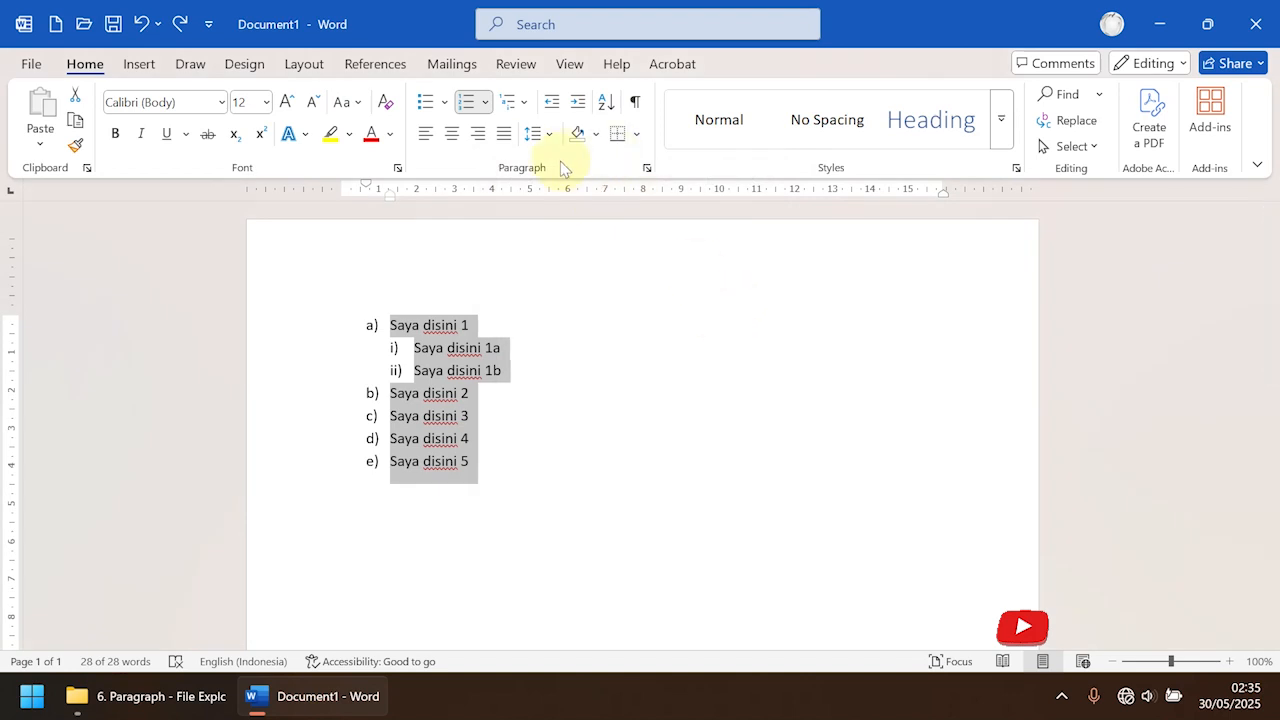
- Look through the border options for the seven list lines, and examine the alignment choices in the detailed paragraph settings
{"action": "left_click", "coordinate": [637, 136]}
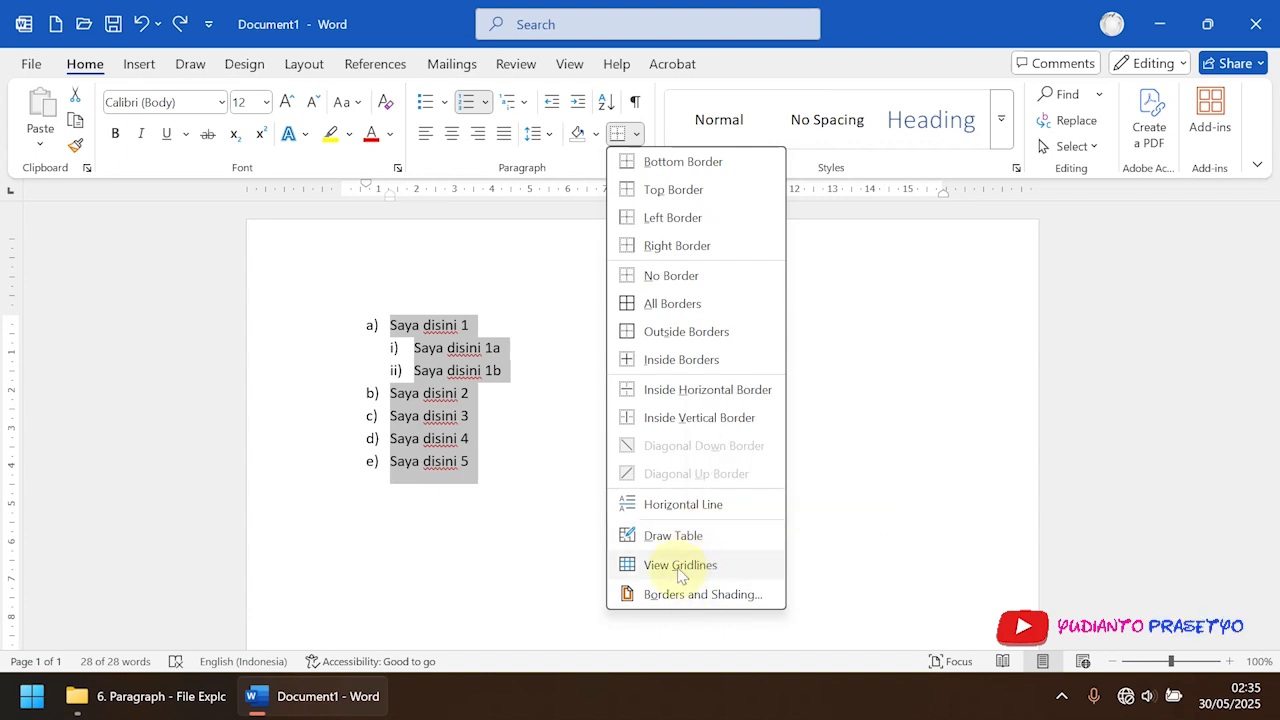
{"action": "left_click", "coordinate": [738, 42]}
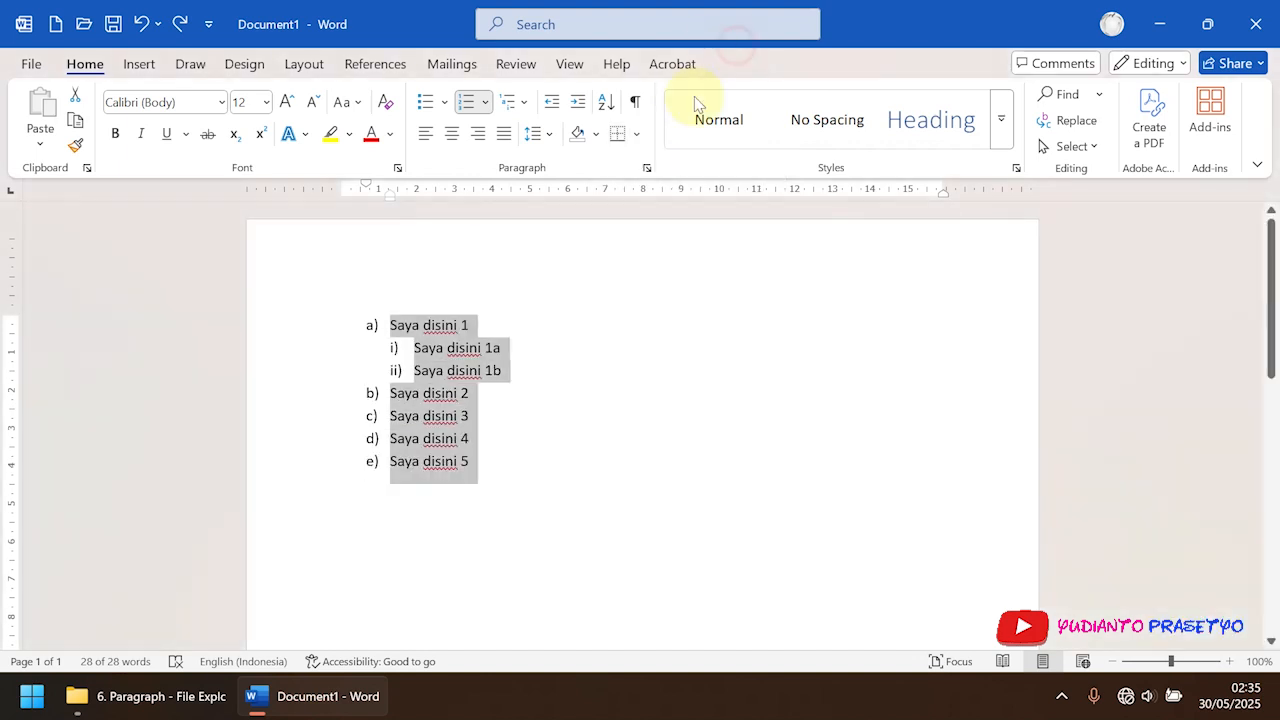
{"action": "left_click", "coordinate": [646, 167]}
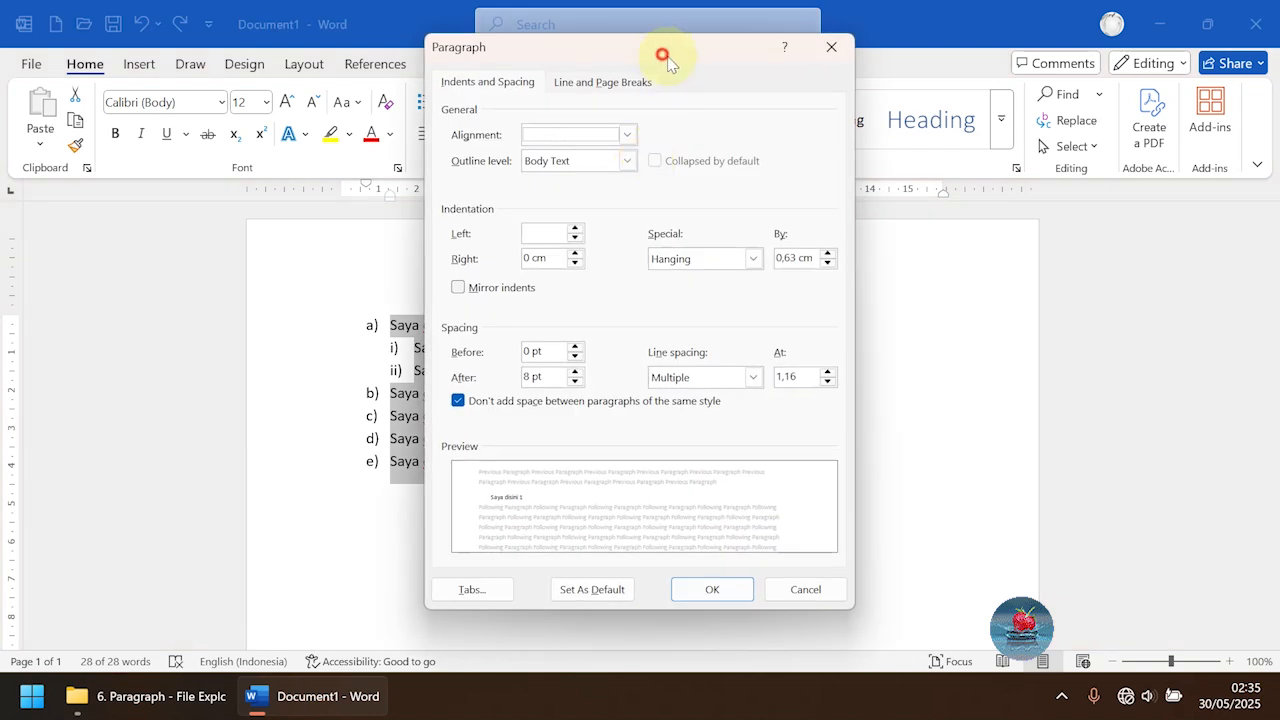
{"action": "left_click_drag", "start_coordinate": [660, 51], "coordinate": [778, 78]}
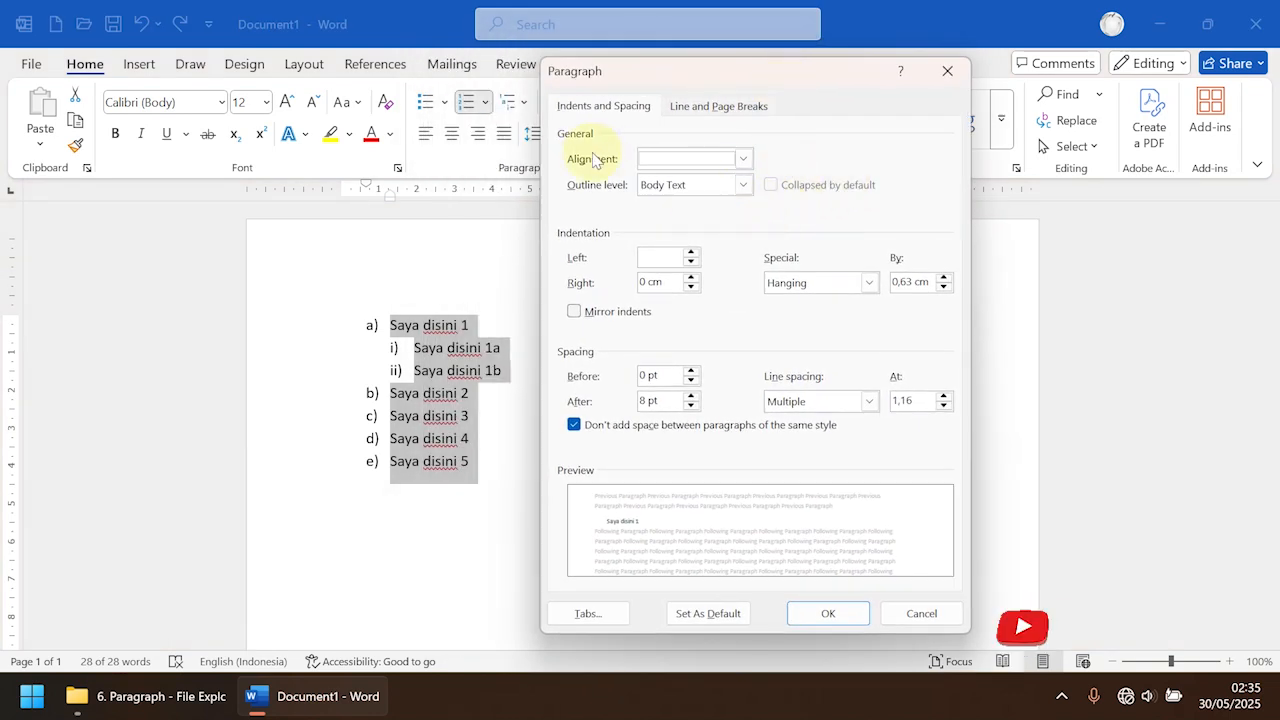
{"action": "left_click", "coordinate": [745, 160]}
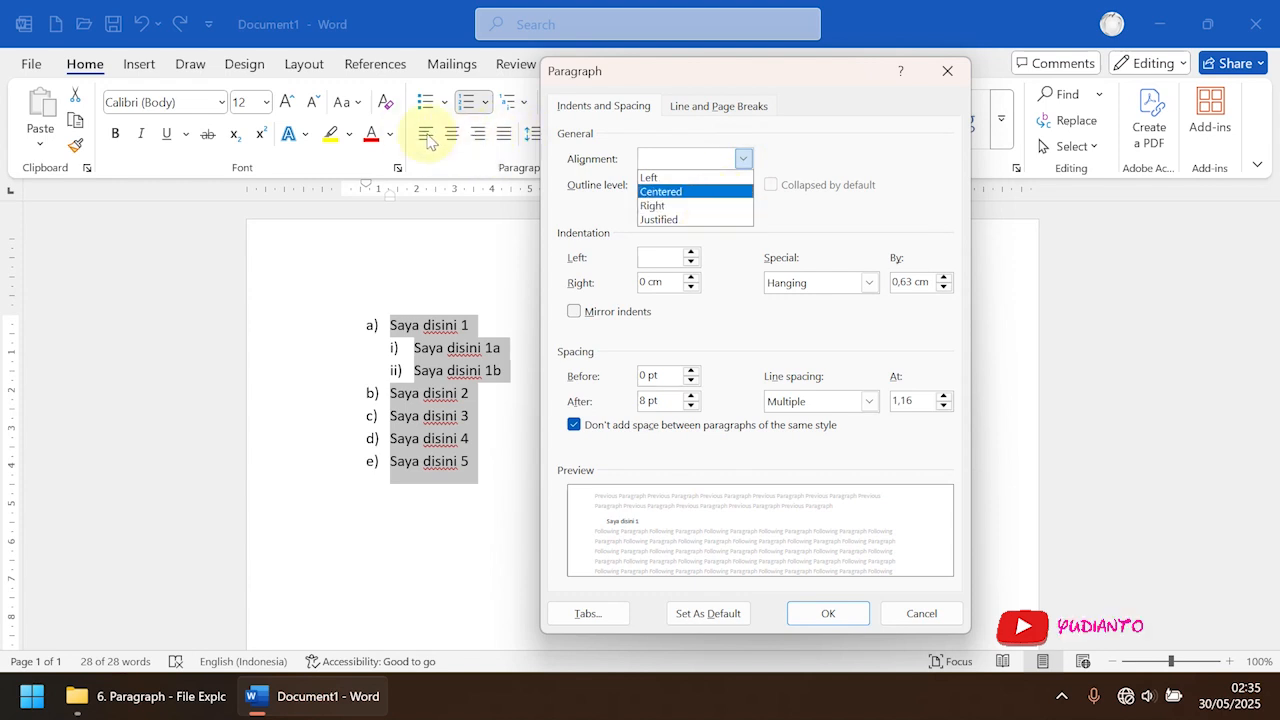
{"action": "left_click", "coordinate": [886, 220]}
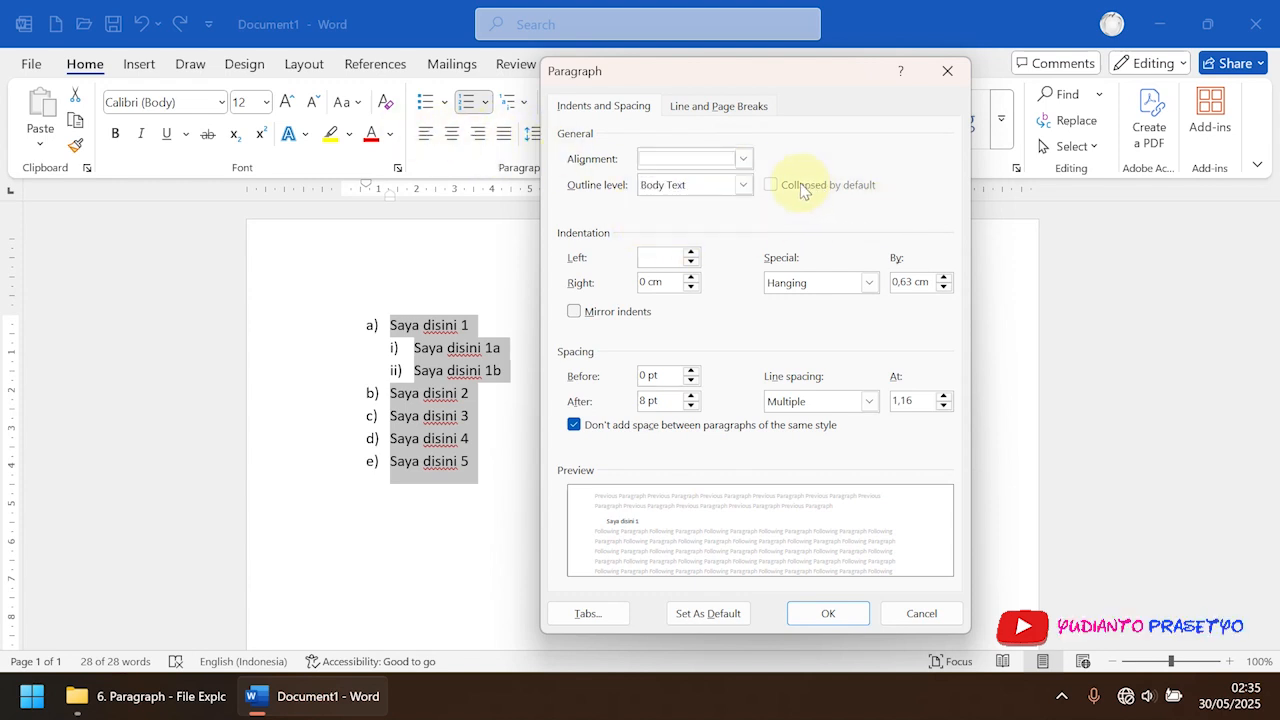
{"action": "left_click_drag", "start_coordinate": [710, 70], "coordinate": [918, 65]}
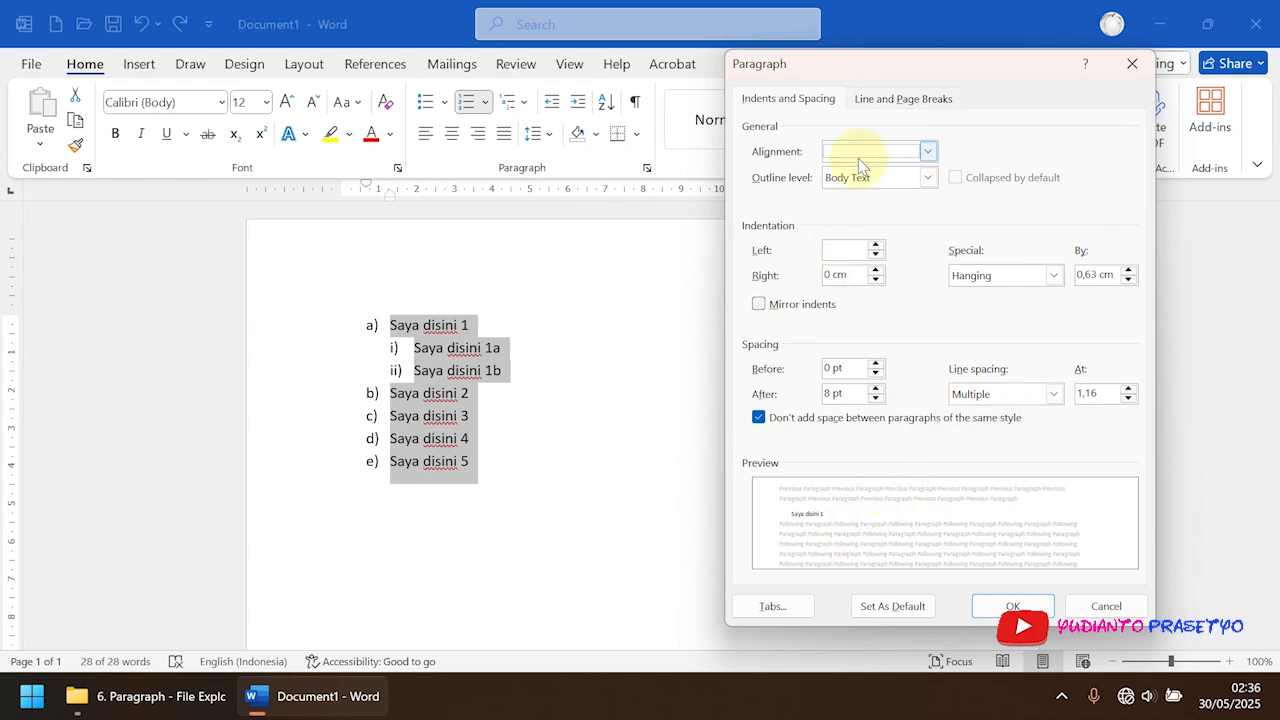
- Examine the line and page break options and the line spacing choices, and leave the paragraph settings without applying changes
{"action": "left_click", "coordinate": [893, 110]}
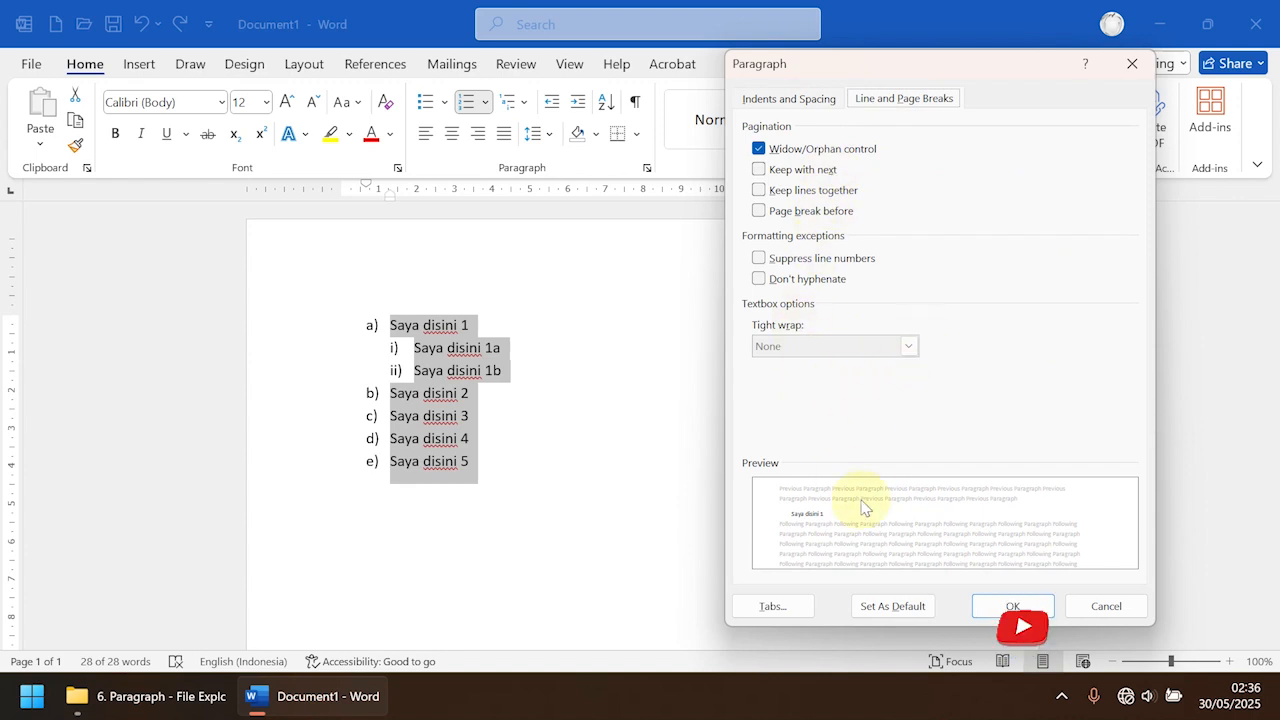
{"action": "left_click", "coordinate": [802, 97]}
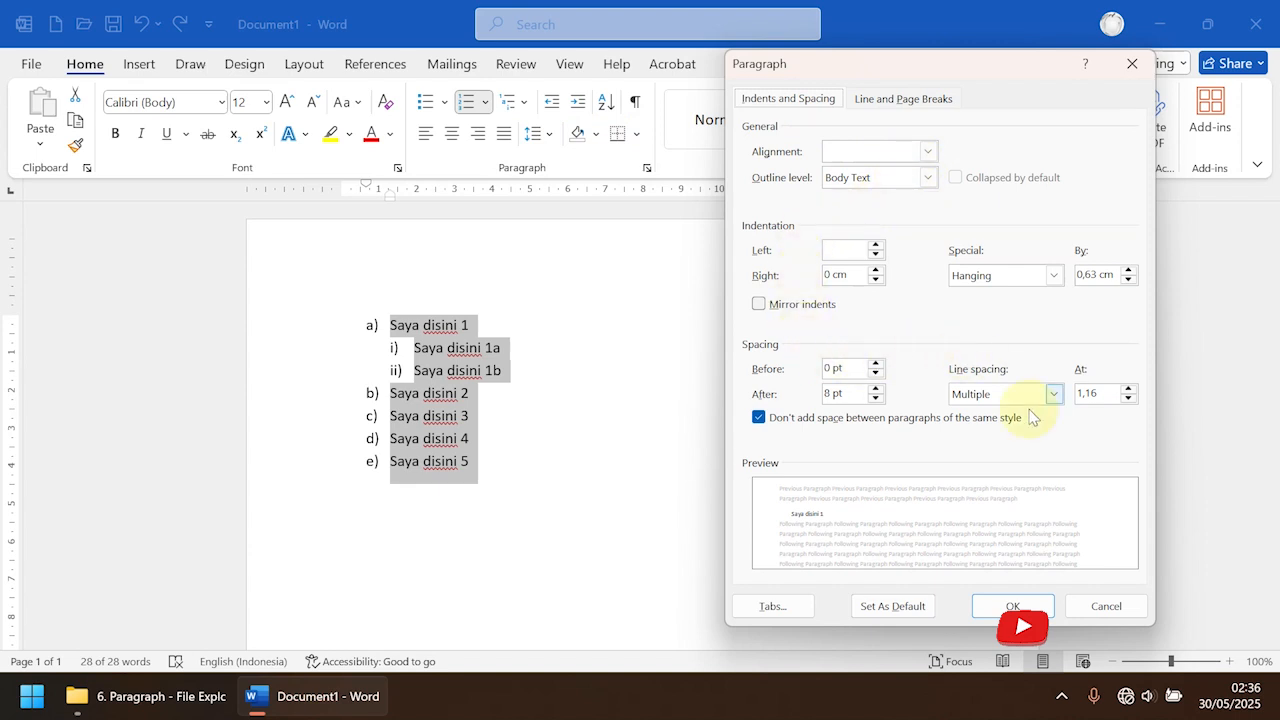
{"action": "left_click", "coordinate": [1055, 394]}
{"action": "left_click", "coordinate": [1052, 394]}
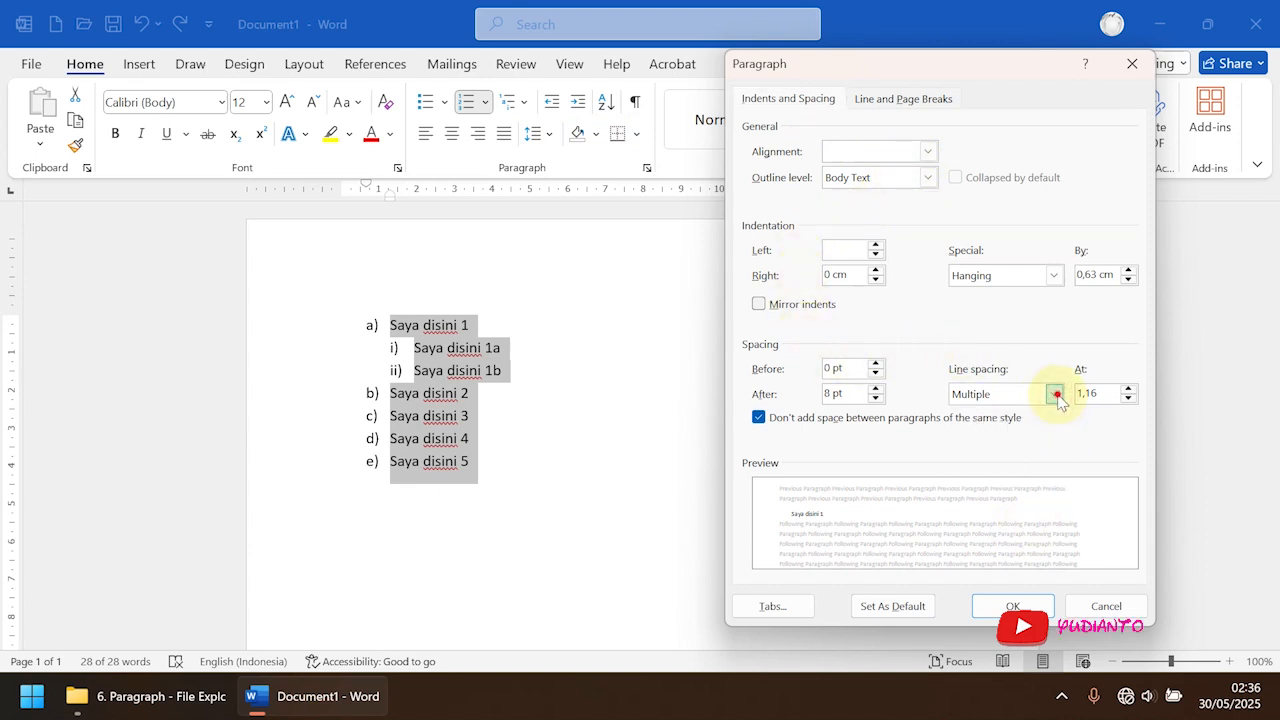
{"action": "left_click", "coordinate": [893, 98]}
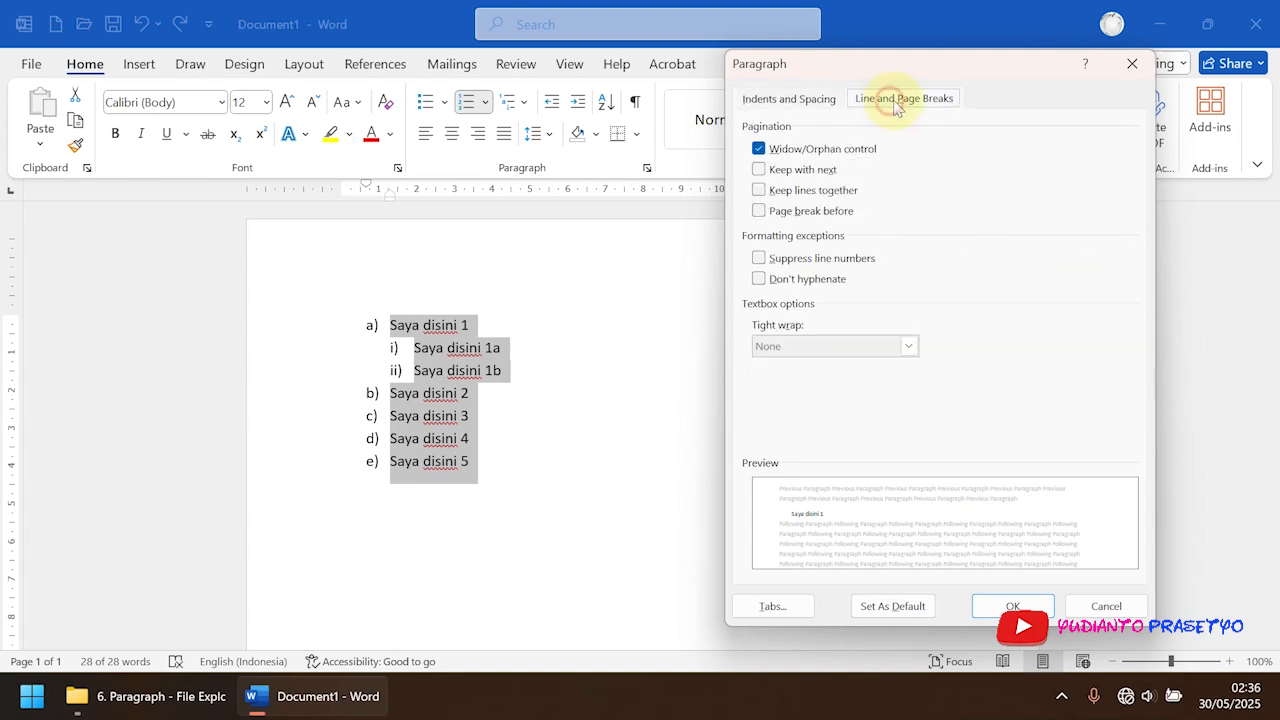
{"action": "left_click", "coordinate": [792, 102]}
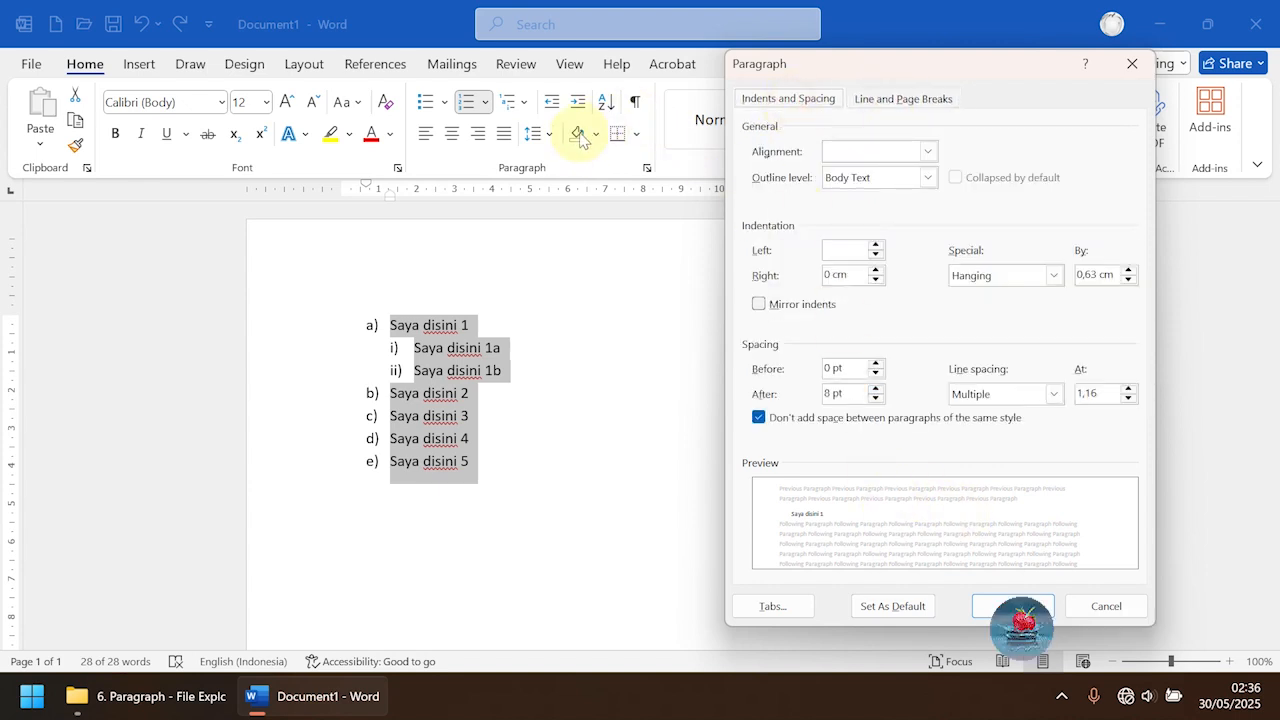
{"action": "left_click", "coordinate": [1095, 612]}
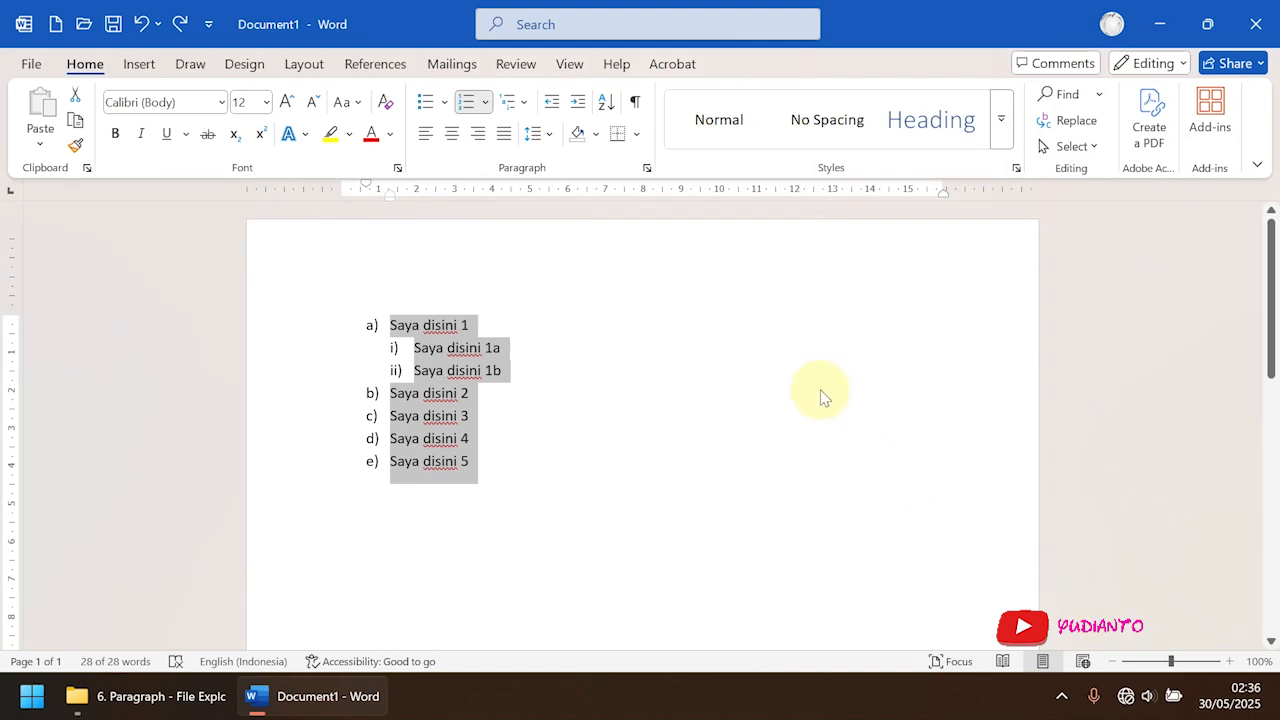